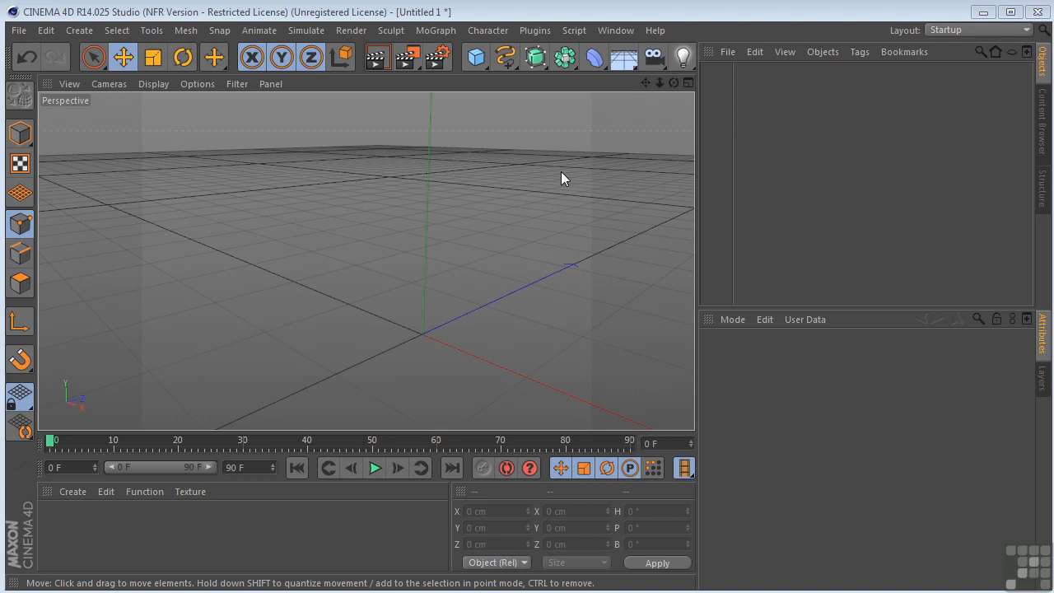
Step: Add a cube primitive and move it off the world origin in the negative X direction
{"action": "left_click", "coordinate": [476, 56]}
{"action": "left_click", "coordinate": [624, 84]}
{"action": "left_click_drag", "start_coordinate": [501, 365], "coordinate": [337, 243]}
{"action": "scroll", "coordinate": [356, 232], "scroll_direction": "down", "scroll_amount": 3}
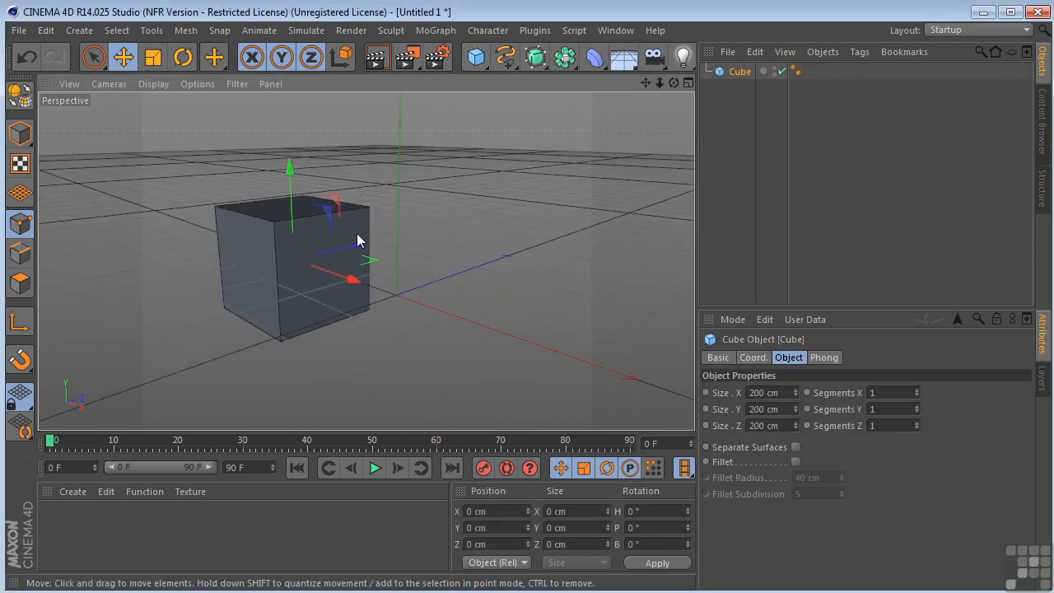
{"action": "left_click_drag", "start_coordinate": [645, 82], "coordinate": [683, 110]}
Step: Add a sphere scaled down to a radius of about 72.6 cm and move it slightly along X toward the cube
{"action": "left_click", "coordinate": [477, 67]}
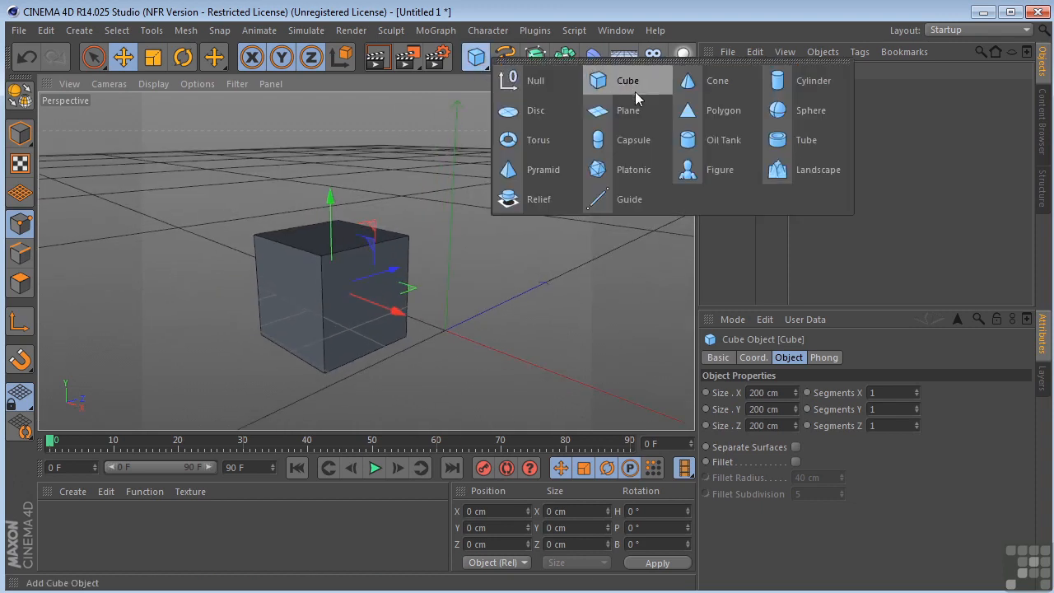
{"action": "left_click", "coordinate": [816, 107]}
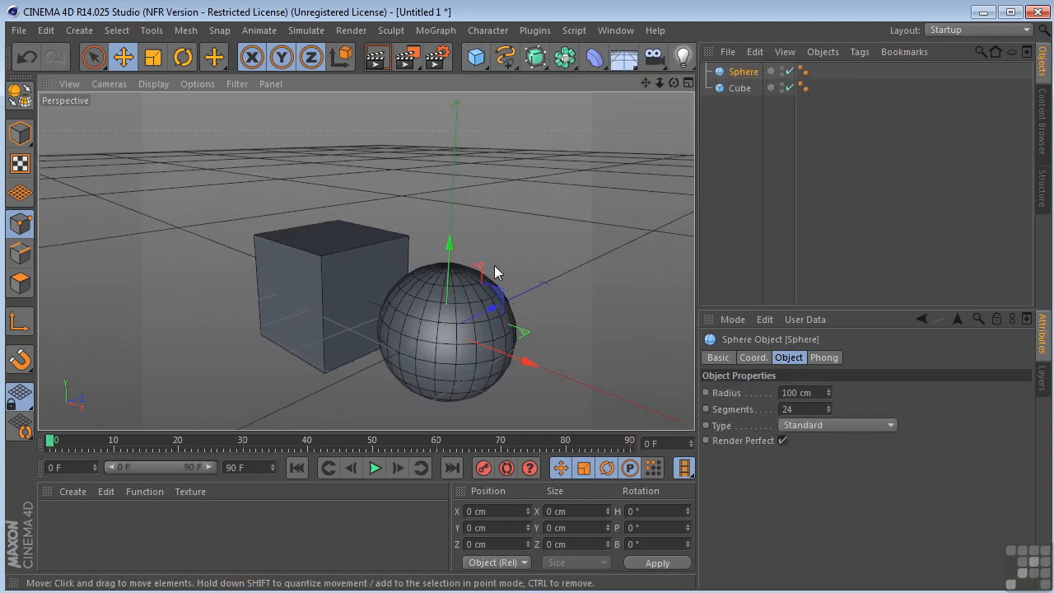
{"action": "left_click", "coordinate": [153, 56]}
{"action": "left_click_drag", "start_coordinate": [533, 175], "coordinate": [416, 272]}
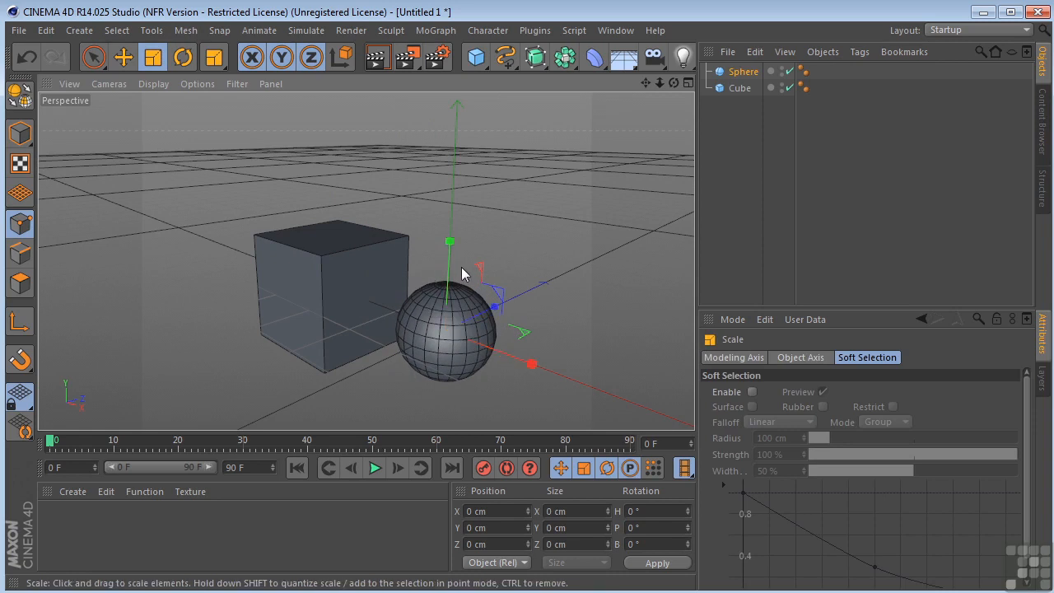
{"action": "key", "text": "e"}
{"action": "left_click_drag", "start_coordinate": [519, 370], "coordinate": [507, 360]}
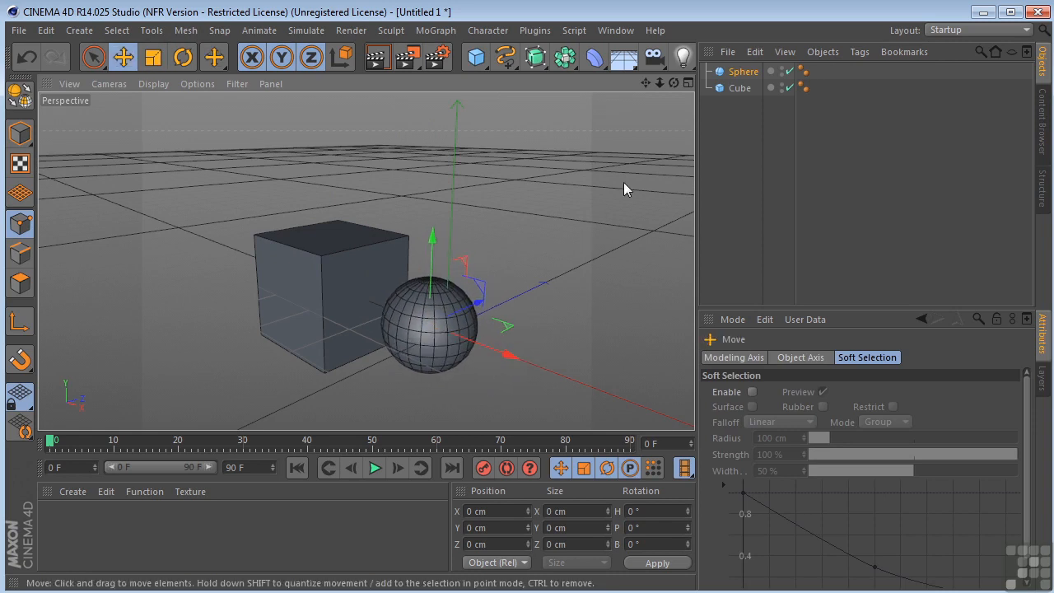
Step: Add a Boole object to the scene and clear the selection
{"action": "left_click", "coordinate": [533, 58]}
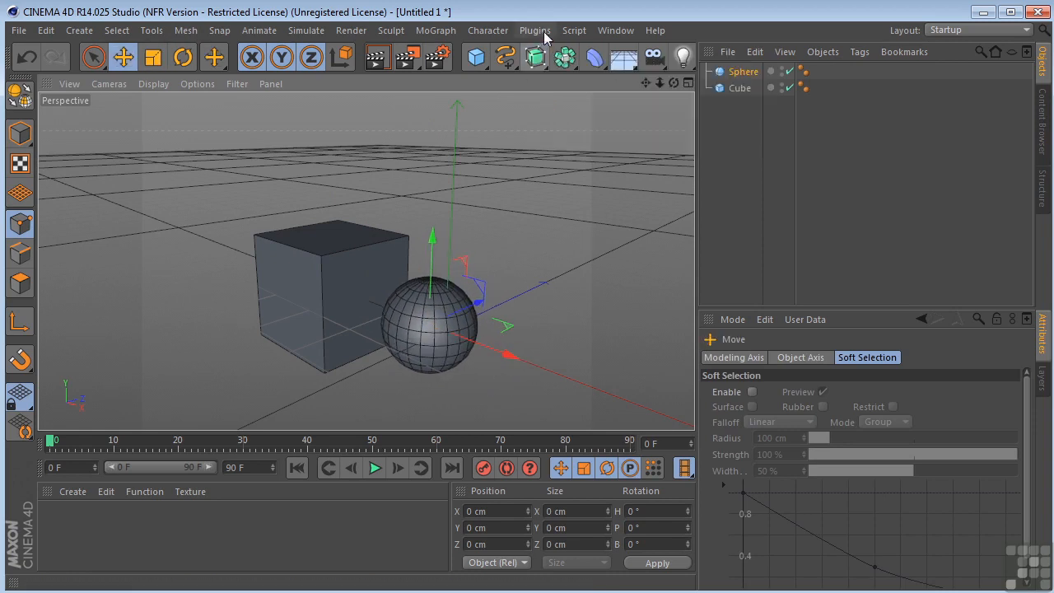
{"action": "left_click", "coordinate": [565, 56]}
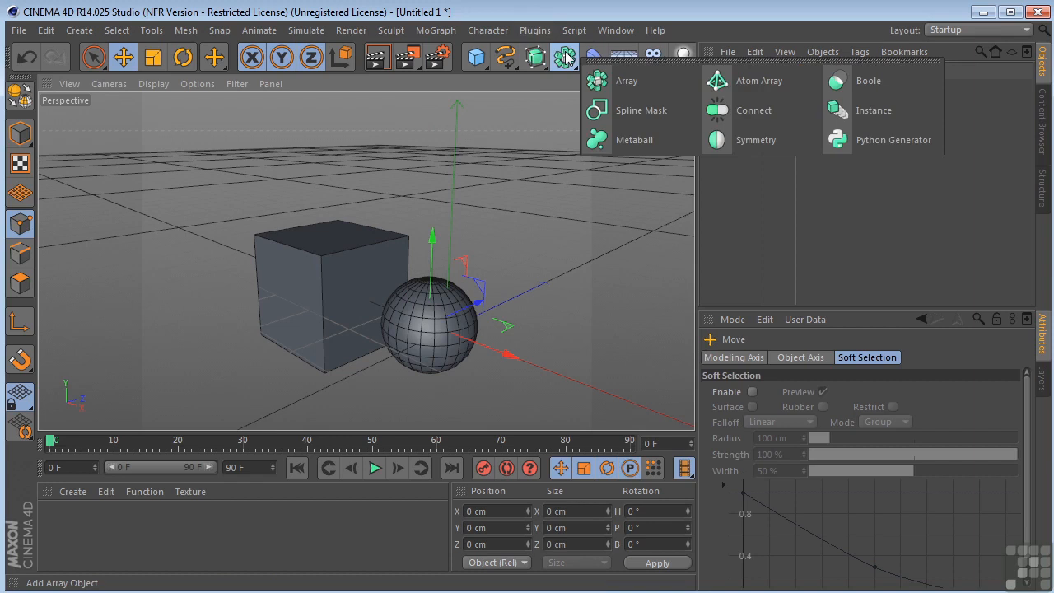
{"action": "left_click", "coordinate": [869, 80]}
{"action": "left_click", "coordinate": [726, 131]}
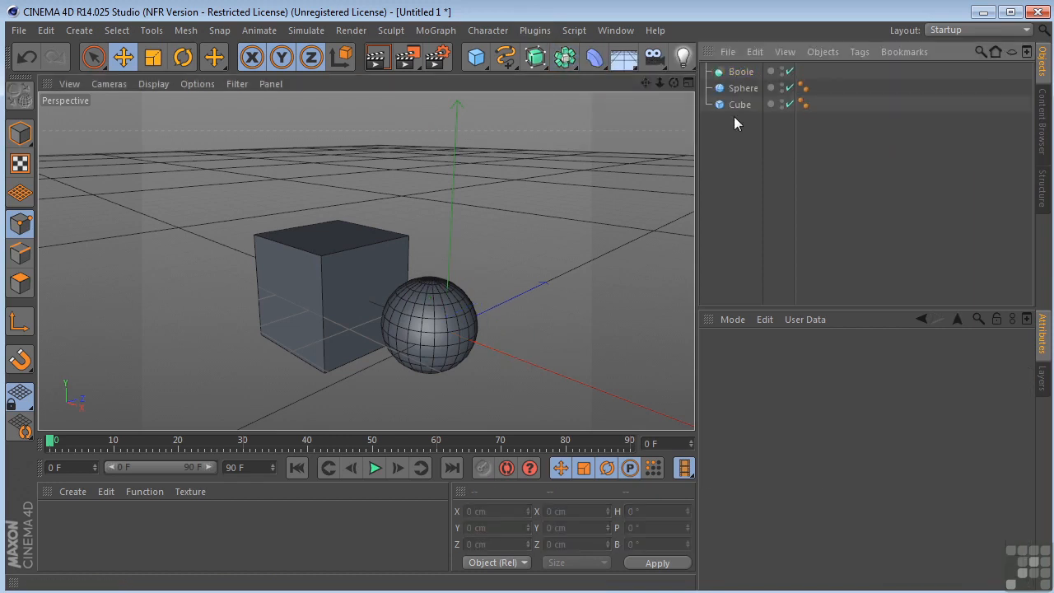
Step: Reorder the hierarchy so the Cube sits above the Sphere, and make both children of the Boole
{"action": "left_click_drag", "start_coordinate": [736, 89], "coordinate": [736, 82]}
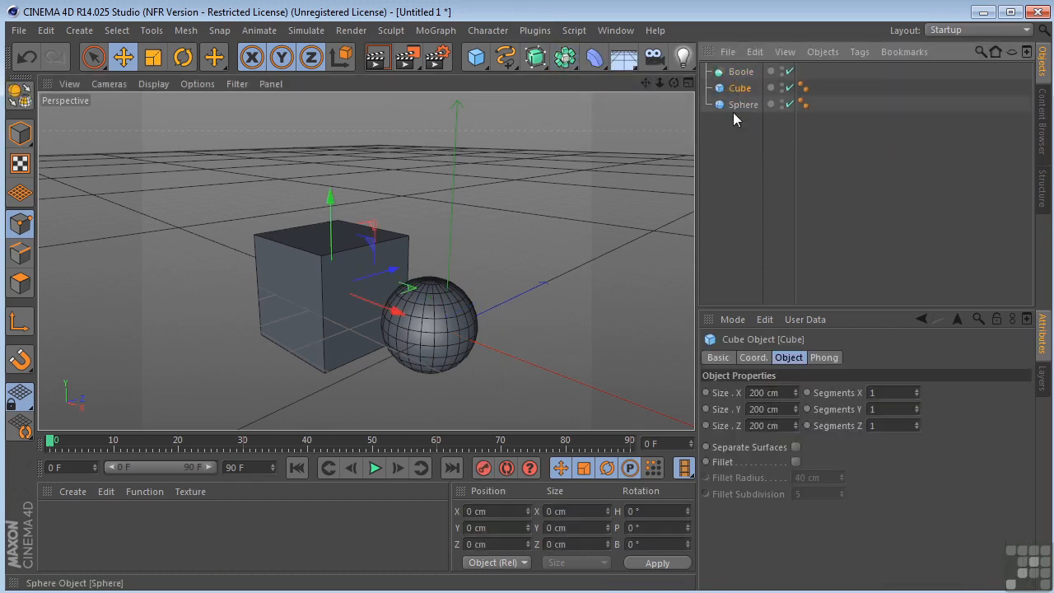
{"action": "left_click", "coordinate": [739, 105], "text": "shift"}
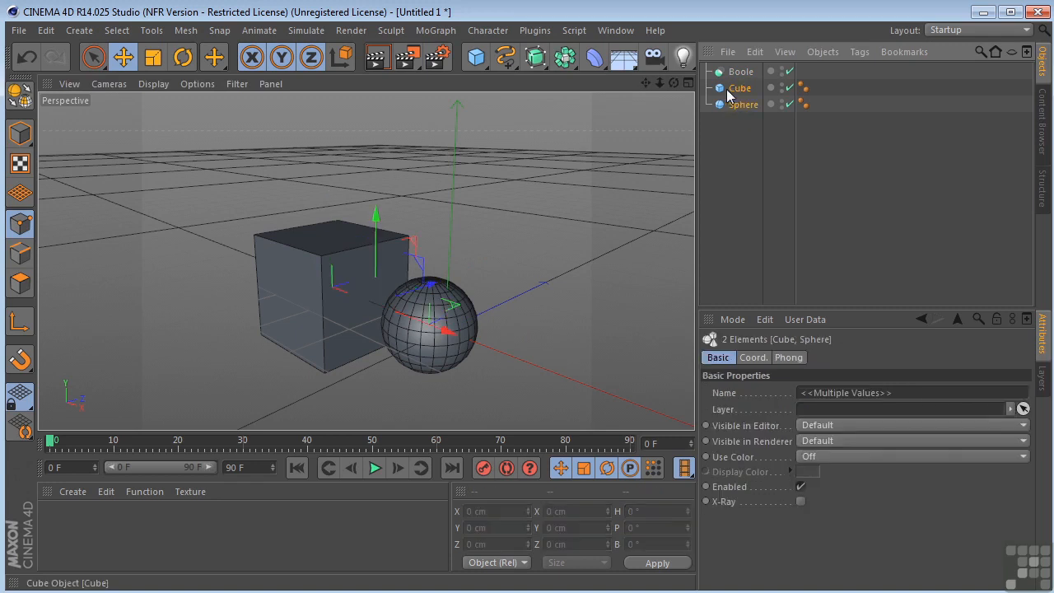
{"action": "left_click_drag", "start_coordinate": [744, 93], "coordinate": [744, 76]}
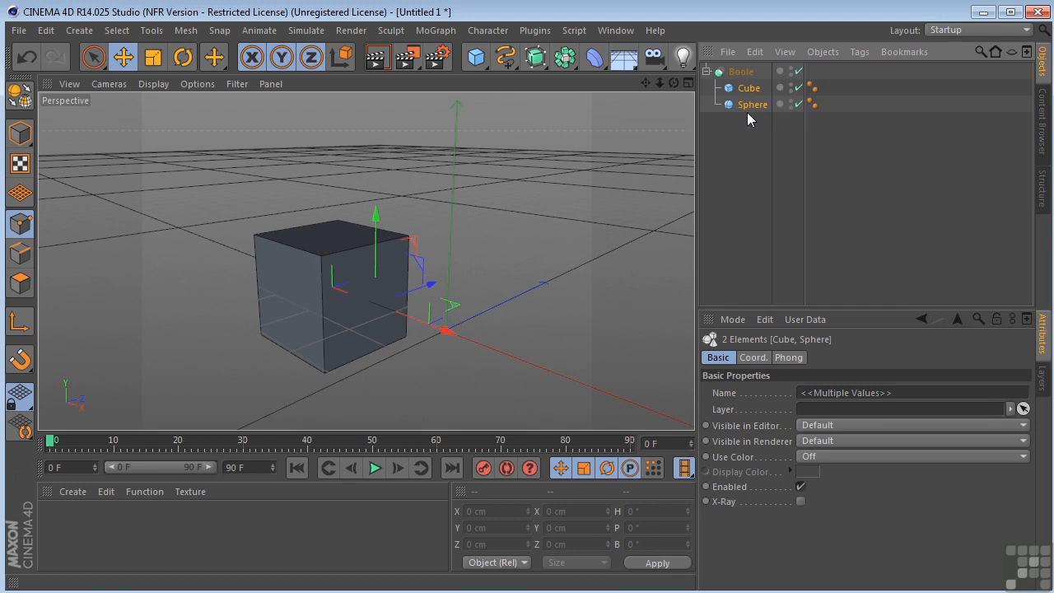
Step: Move the Sphere about 120 cm along negative X into the cube's front face and bring up the Boole's object properties
{"action": "left_click", "coordinate": [750, 104]}
{"action": "left_click_drag", "start_coordinate": [514, 362], "coordinate": [445, 342]}
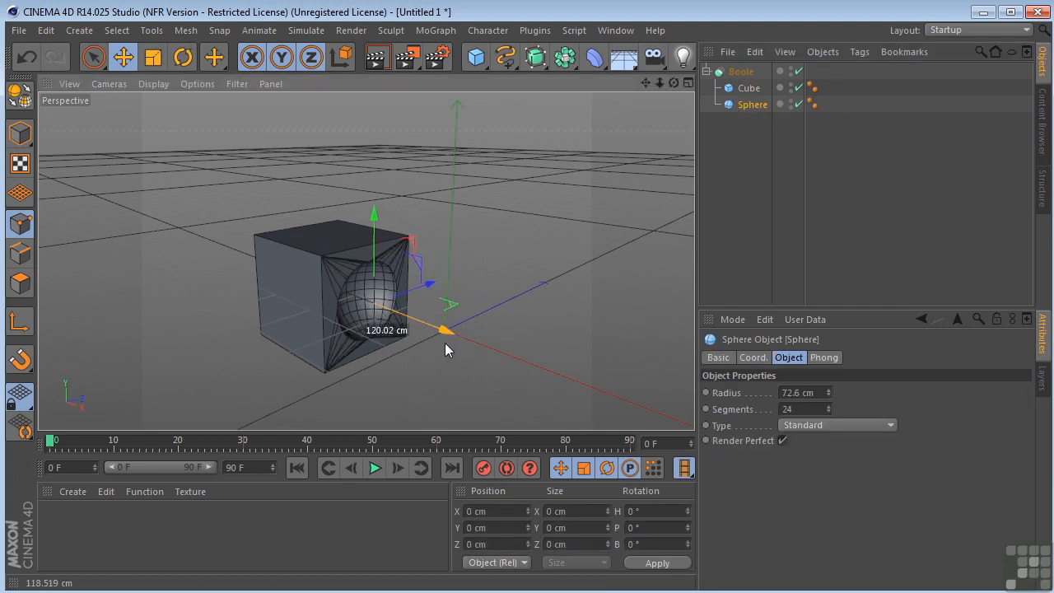
{"action": "left_click_drag", "start_coordinate": [646, 83], "coordinate": [718, 43]}
{"action": "scroll", "coordinate": [556, 200], "scroll_direction": "up", "scroll_amount": 3}
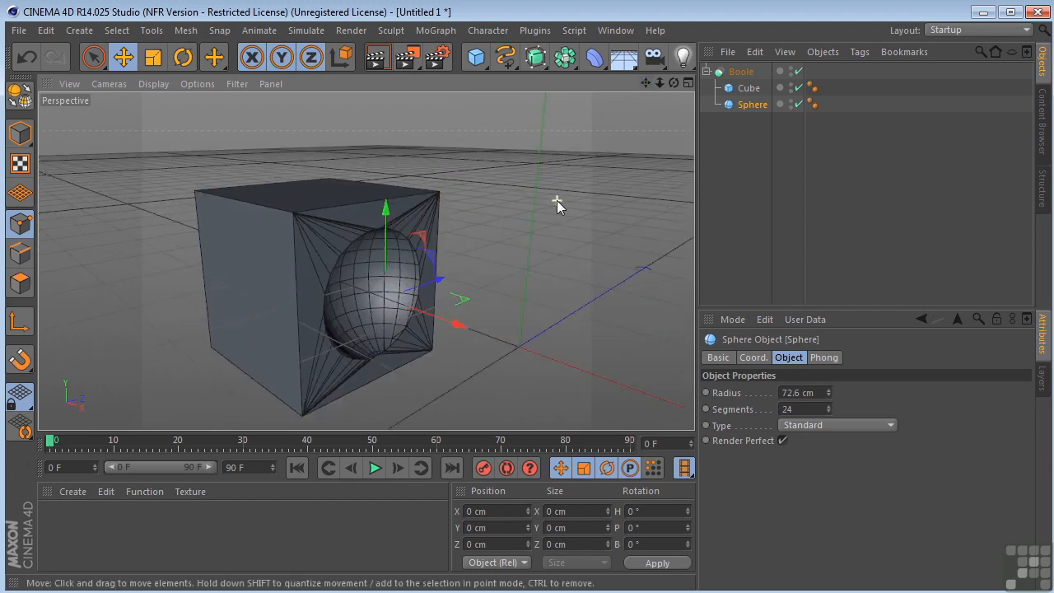
{"action": "left_click_drag", "start_coordinate": [646, 83], "coordinate": [733, 42]}
{"action": "left_click_drag", "start_coordinate": [672, 83], "coordinate": [669, 61]}
{"action": "left_click", "coordinate": [741, 71]}
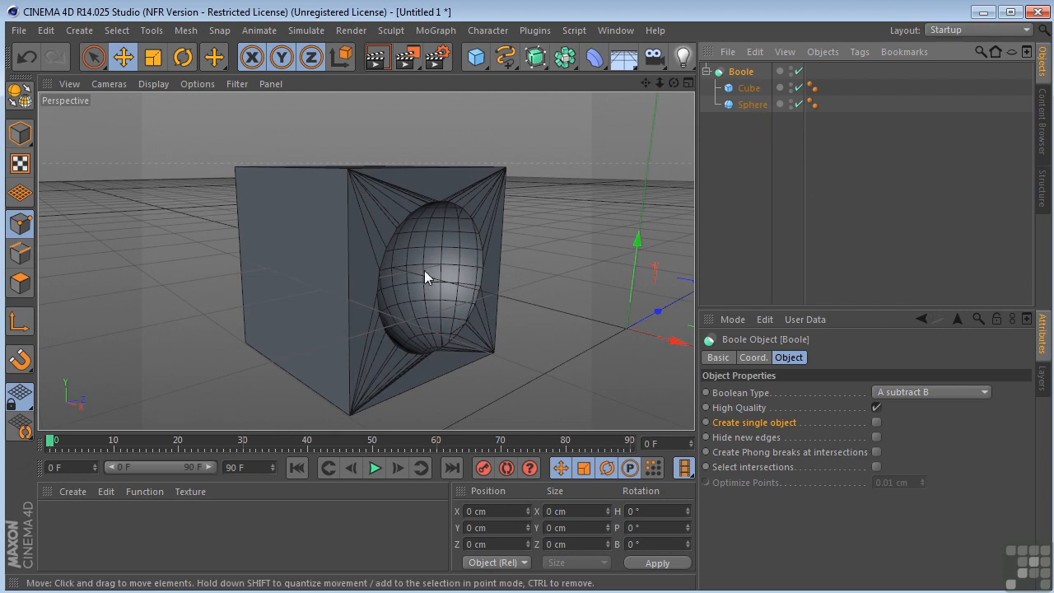
Step: Enlarge the Sphere to a radius of about 86.25 cm and shift it along X to adjust its cut into the cube
{"action": "left_click", "coordinate": [749, 103]}
{"action": "left_click_drag", "start_coordinate": [527, 303], "coordinate": [501, 295]}
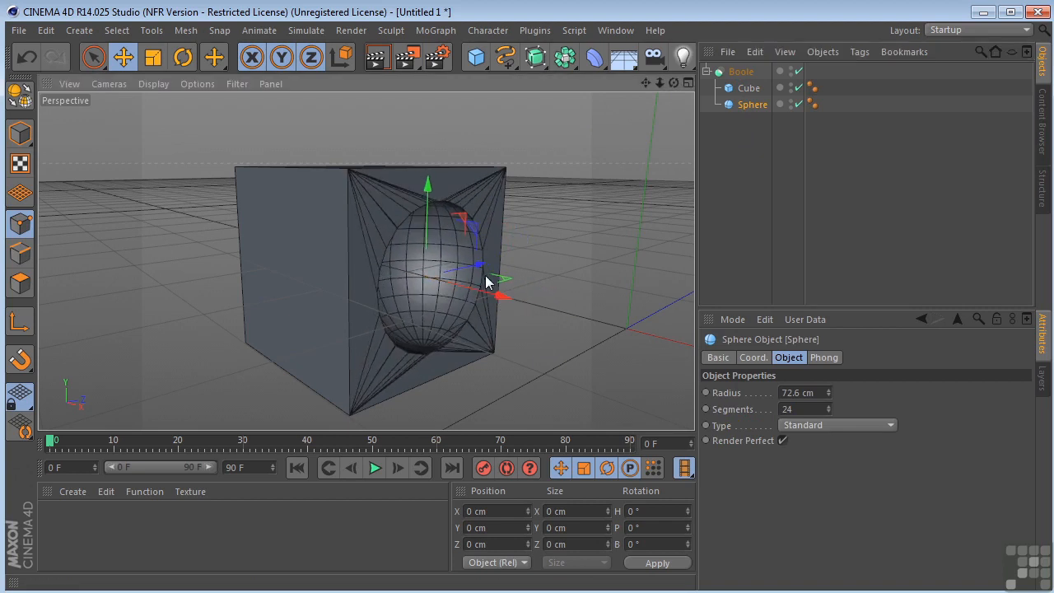
{"action": "left_click", "coordinate": [153, 67]}
{"action": "left_click_drag", "start_coordinate": [170, 261], "coordinate": [253, 220]}
{"action": "key", "text": "e"}
{"action": "left_click_drag", "start_coordinate": [498, 300], "coordinate": [528, 310]}
Step: Select the Boole with its Cube and Sphere and apply Current State to Object
{"action": "left_click", "coordinate": [745, 71]}
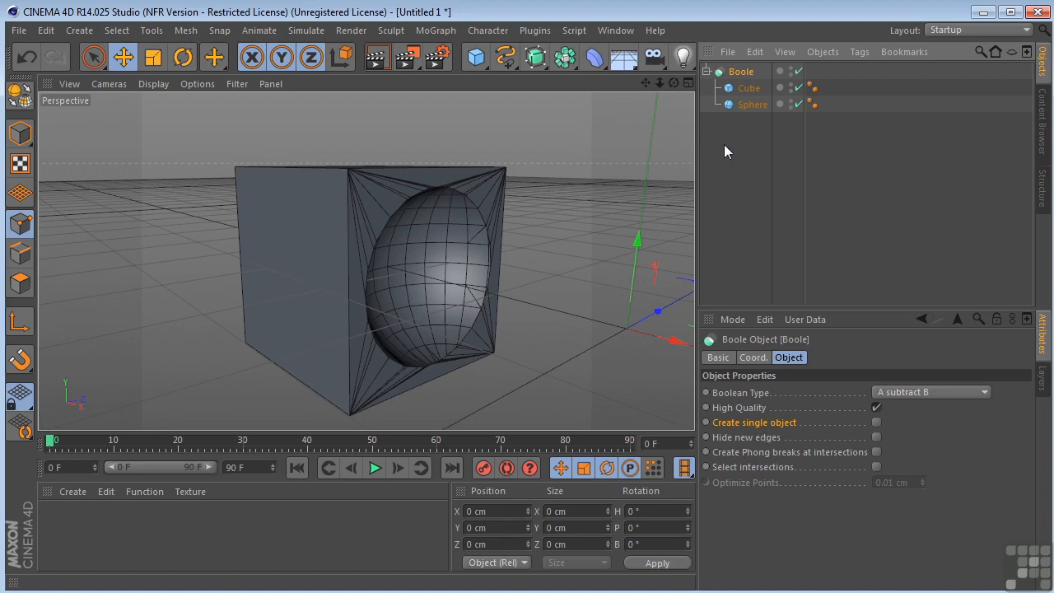
{"action": "left_click_drag", "start_coordinate": [724, 144], "coordinate": [748, 74]}
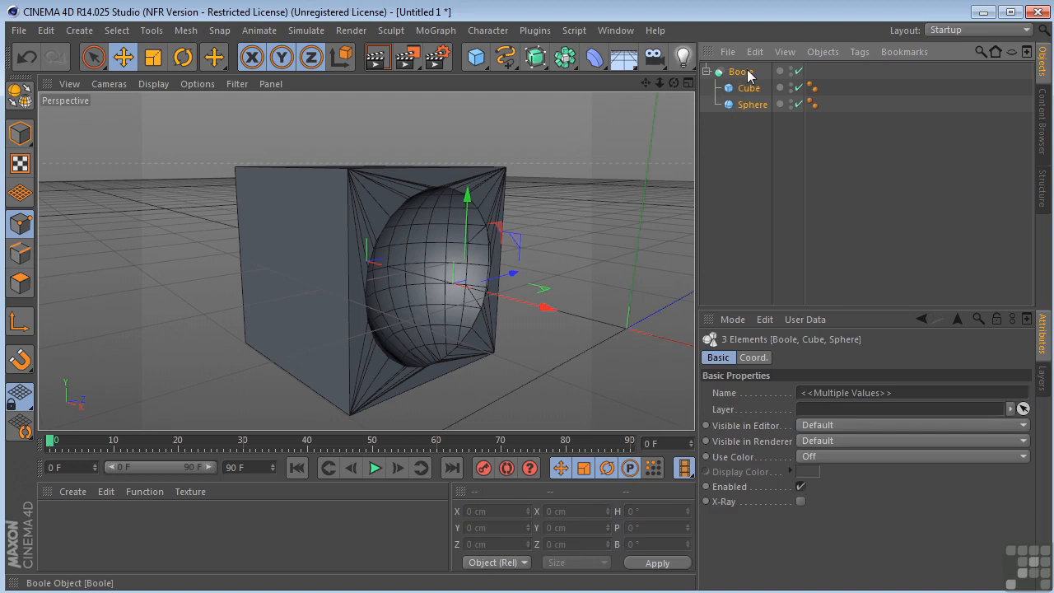
{"action": "right_click", "coordinate": [746, 71]}
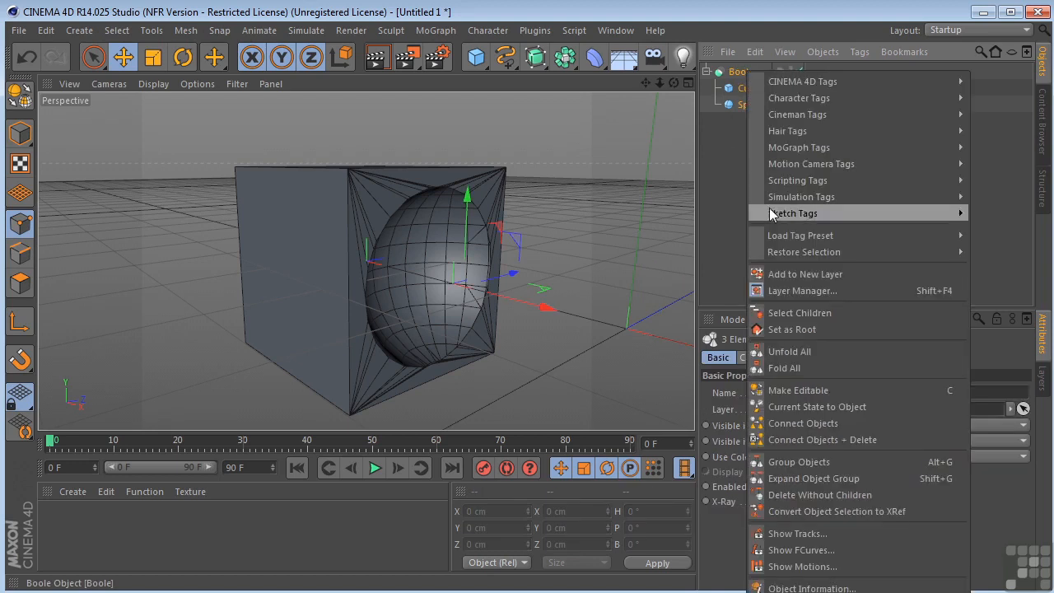
{"action": "left_click", "coordinate": [783, 409]}
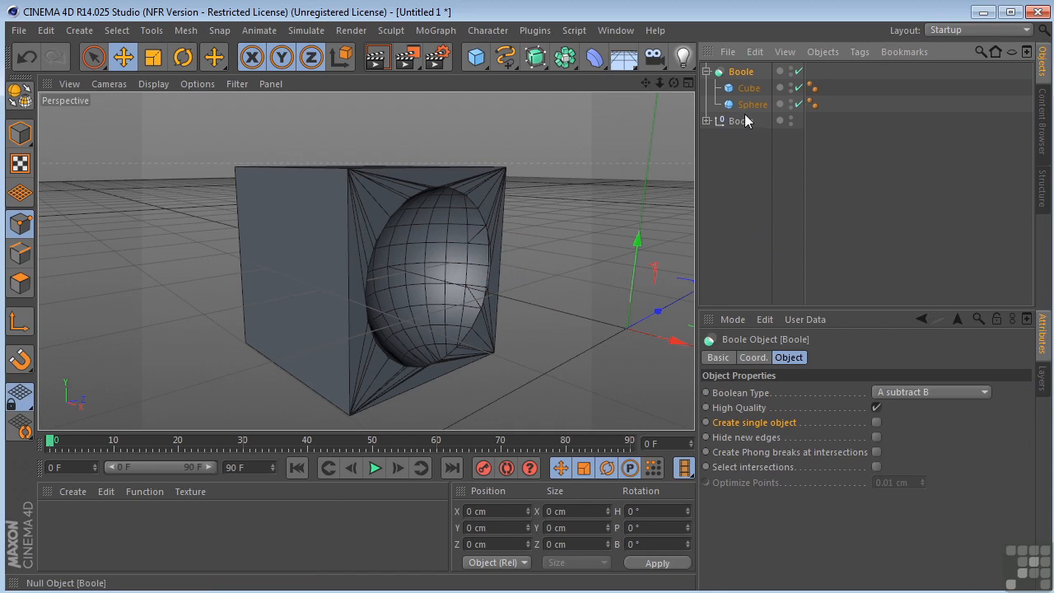
Step: Disable the original Boole, Cube and Sphere, and select the polygon objects inside the converted Boole null
{"action": "left_click_drag", "start_coordinate": [799, 71], "coordinate": [798, 104]}
{"action": "left_click", "coordinate": [739, 124]}
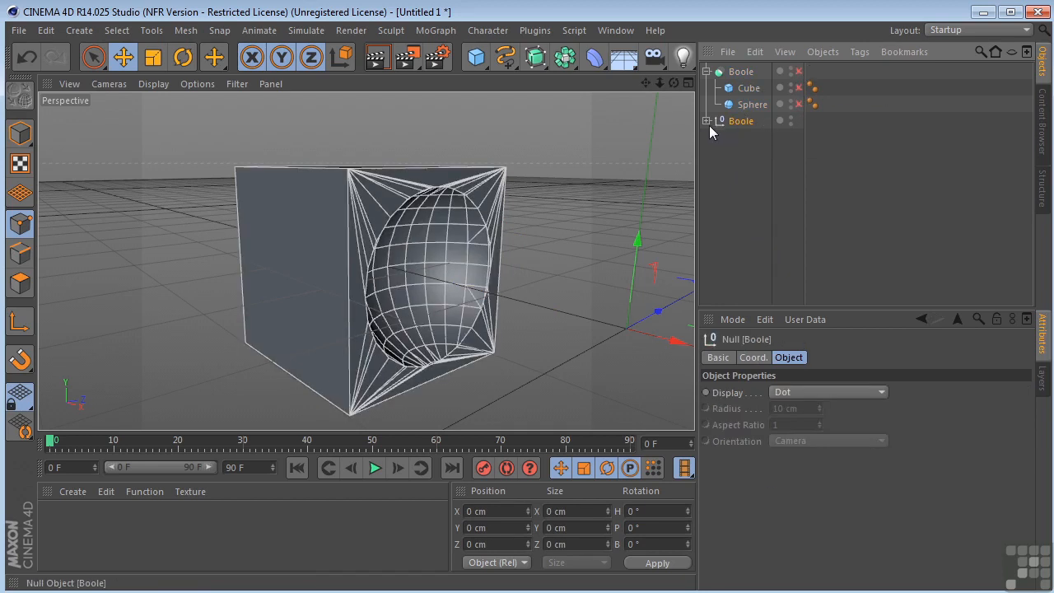
{"action": "left_click", "coordinate": [707, 121]}
{"action": "left_click_drag", "start_coordinate": [740, 183], "coordinate": [756, 137]}
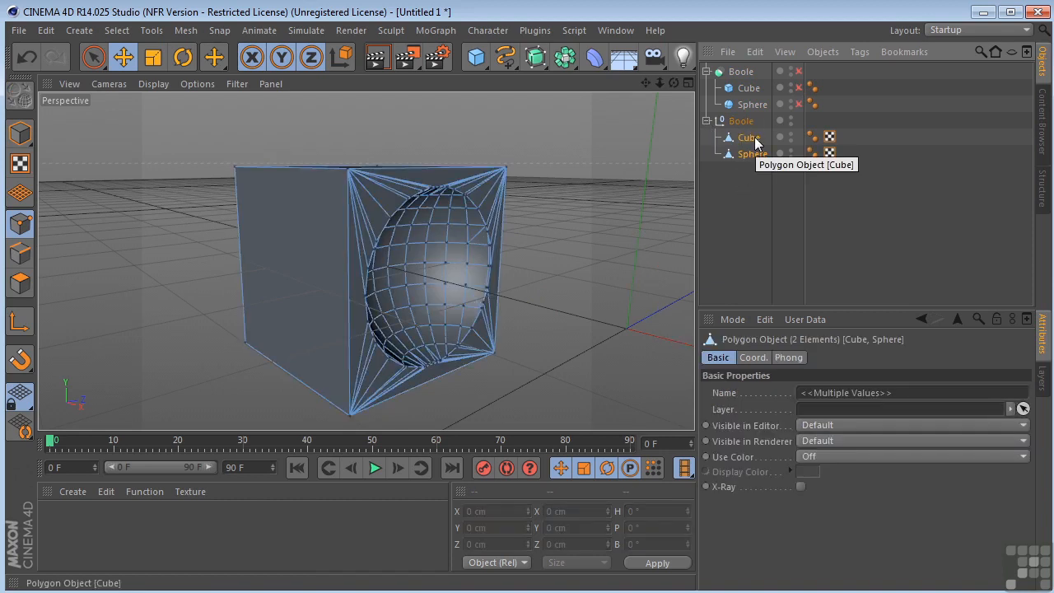
Step: Delete the converted null with its two polygon objects and re-enable the original Boole, Cube and Sphere
{"action": "left_click_drag", "start_coordinate": [731, 206], "coordinate": [748, 123]}
{"action": "key", "text": "Delete"}
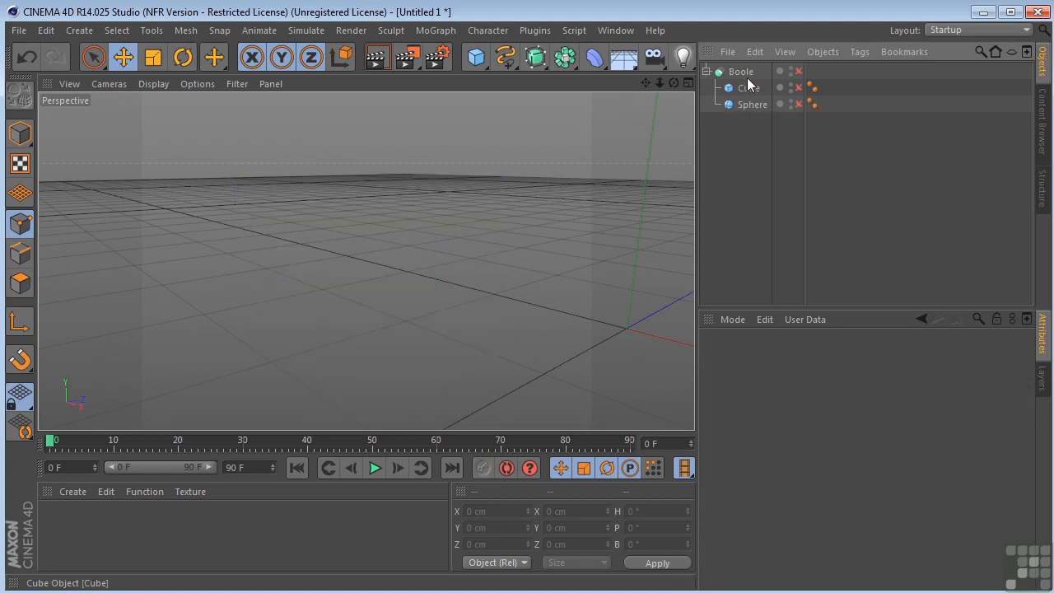
{"action": "left_click", "coordinate": [798, 72]}
{"action": "left_click", "coordinate": [798, 87]}
{"action": "left_click", "coordinate": [798, 104]}
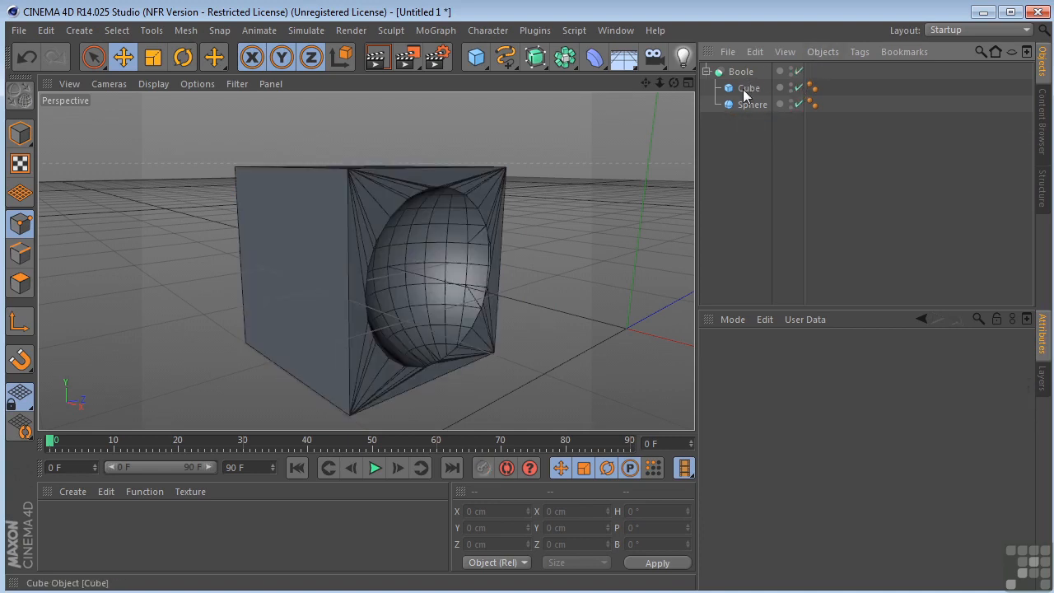
Step: Enable Create single object on the Boole
{"action": "left_click", "coordinate": [740, 72]}
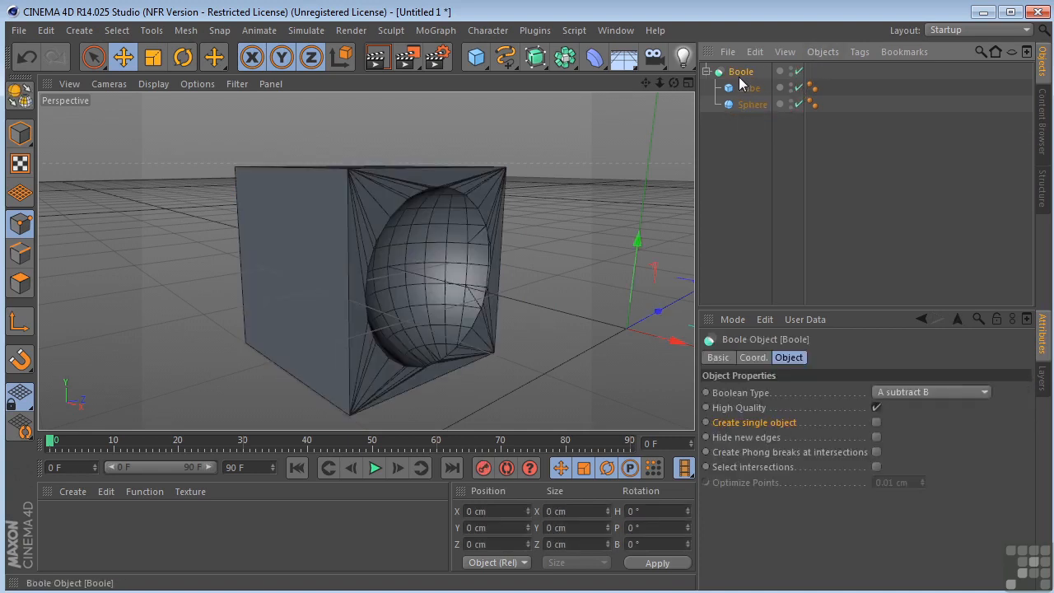
{"action": "left_click", "coordinate": [877, 422]}
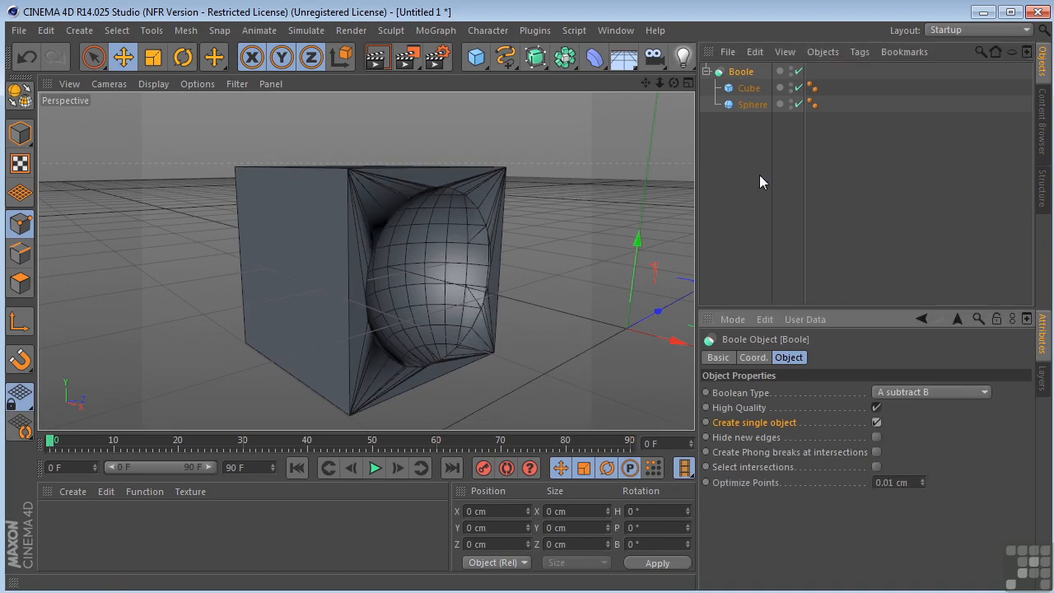
Step: Apply Current State to Object to the single-object Boole hierarchy, disable the originals and examine the combined Cube-Sphere mesh
{"action": "left_click_drag", "start_coordinate": [751, 65], "coordinate": [748, 75]}
{"action": "right_click", "coordinate": [748, 74]}
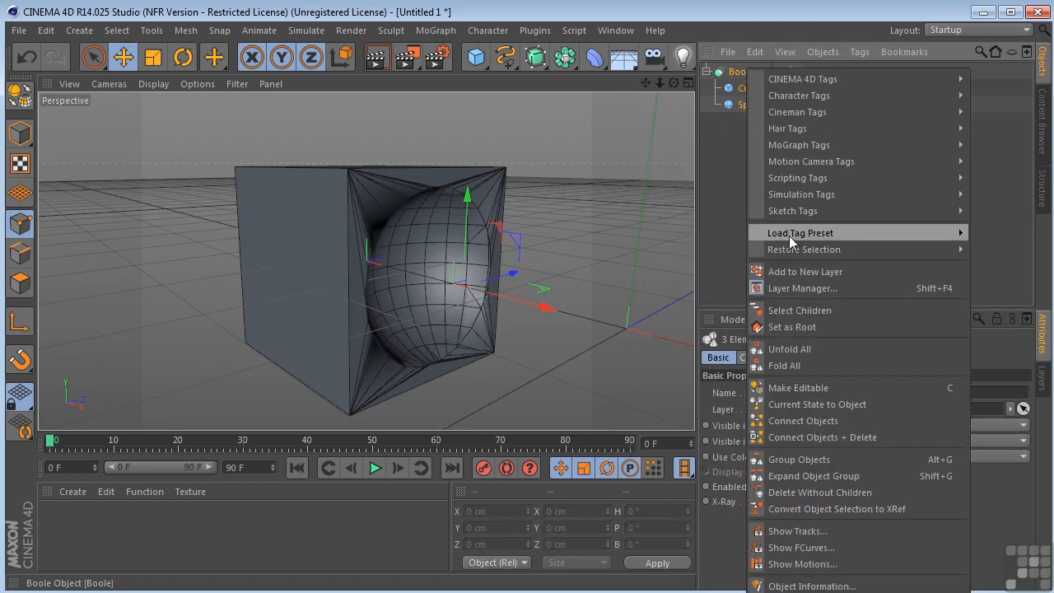
{"action": "left_click", "coordinate": [791, 404]}
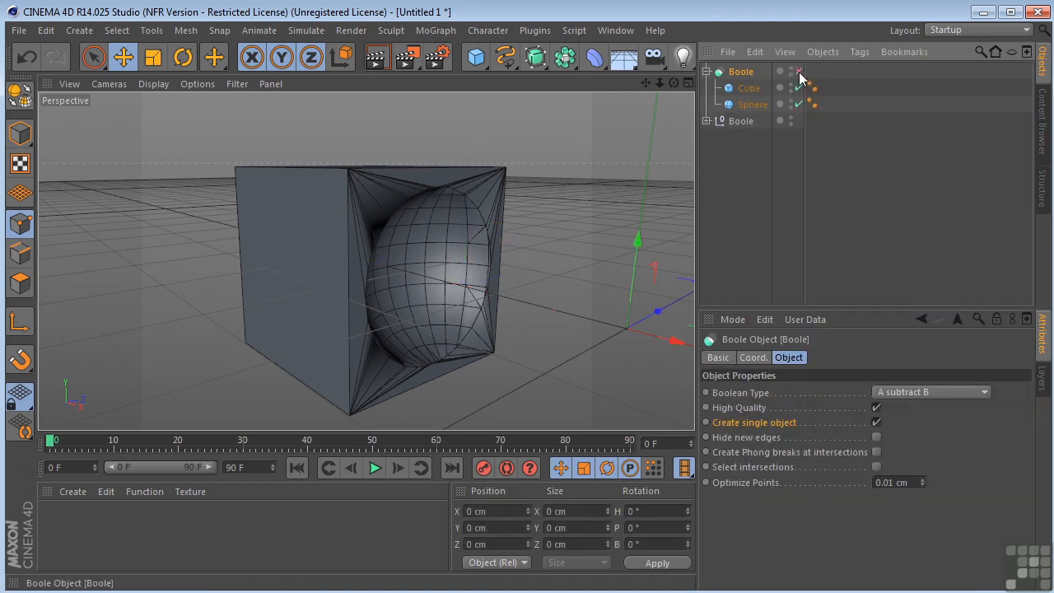
{"action": "left_click", "coordinate": [707, 121]}
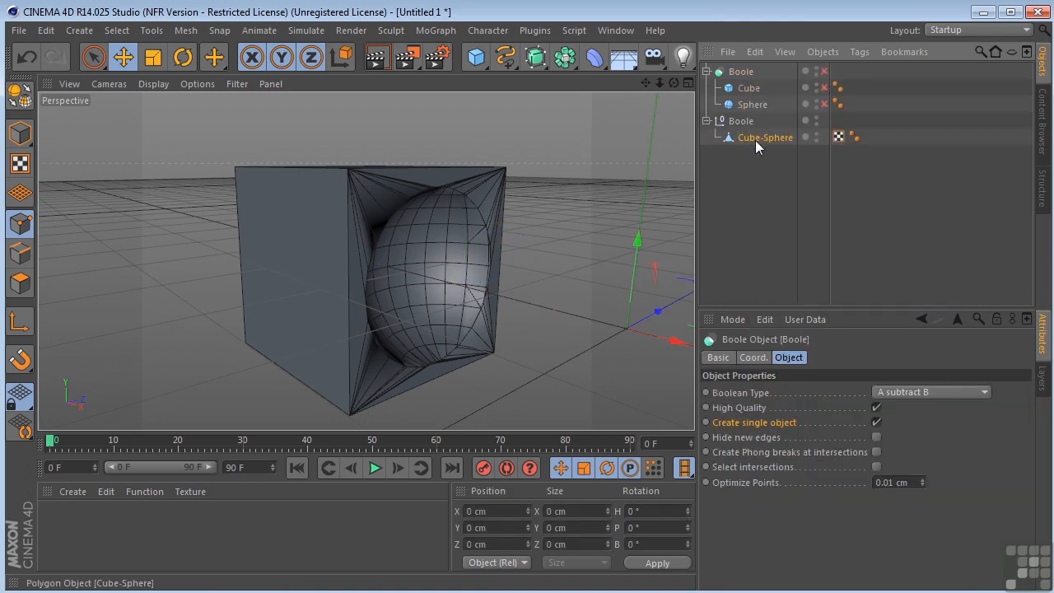
{"action": "left_click", "coordinate": [755, 140]}
{"action": "left_click_drag", "start_coordinate": [365, 259], "coordinate": [368, 301], "text": "alt"}
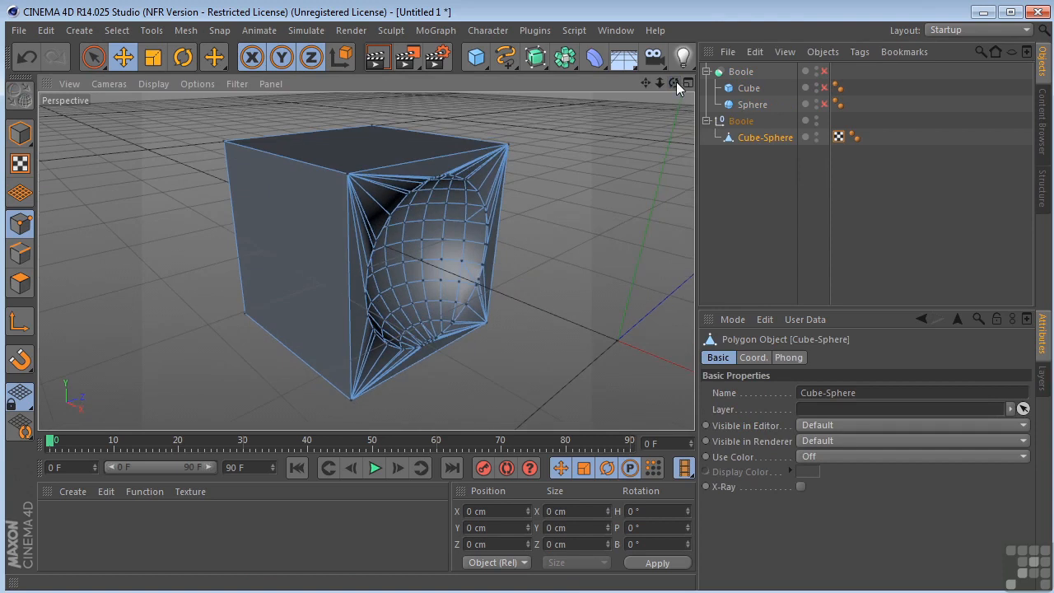
Step: Delete the null containing the Cube-Sphere mesh and turn the original Boole, Cube and Sphere back on
{"action": "left_click", "coordinate": [744, 122]}
{"action": "key", "text": "Delete"}
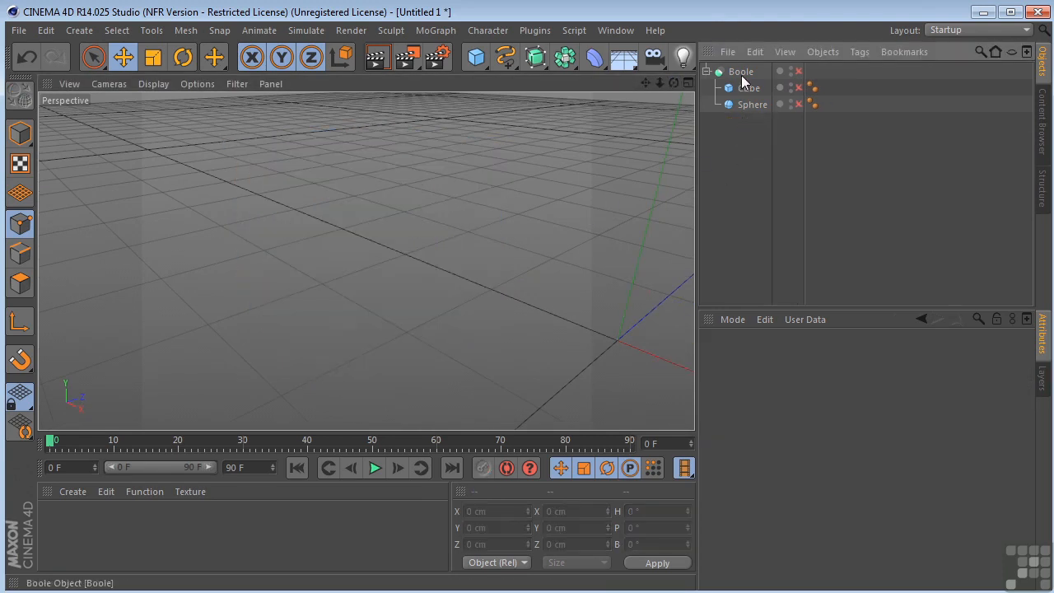
{"action": "left_click", "coordinate": [746, 72]}
{"action": "left_click", "coordinate": [798, 72]}
{"action": "left_click", "coordinate": [798, 88]}
{"action": "left_click", "coordinate": [798, 105]}
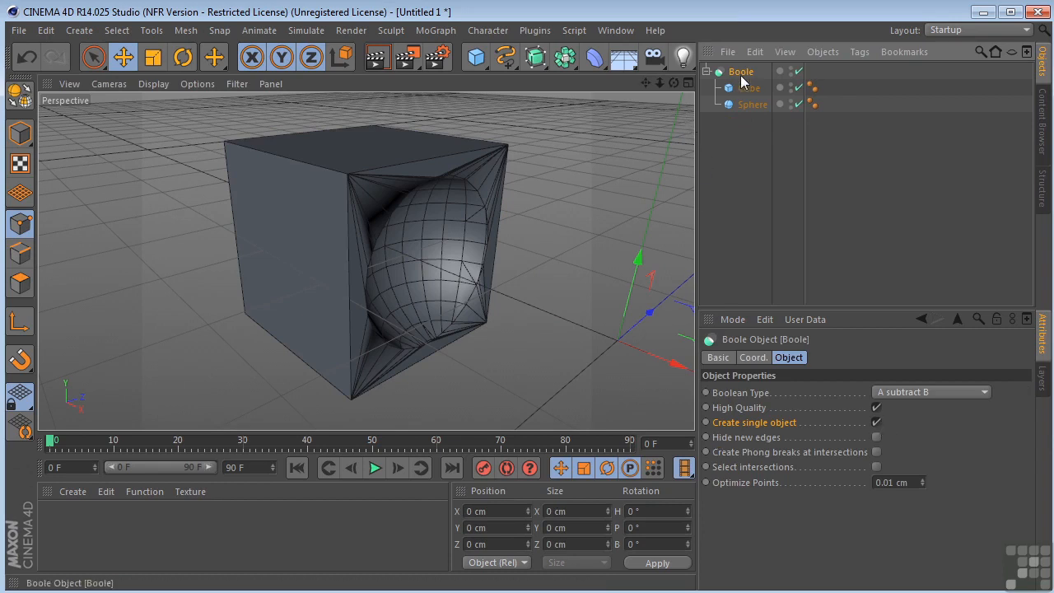
Step: Enable Hide new edges on the Boole and raise the Sphere's segments to 44
{"action": "left_click_drag", "start_coordinate": [673, 83], "coordinate": [645, 112]}
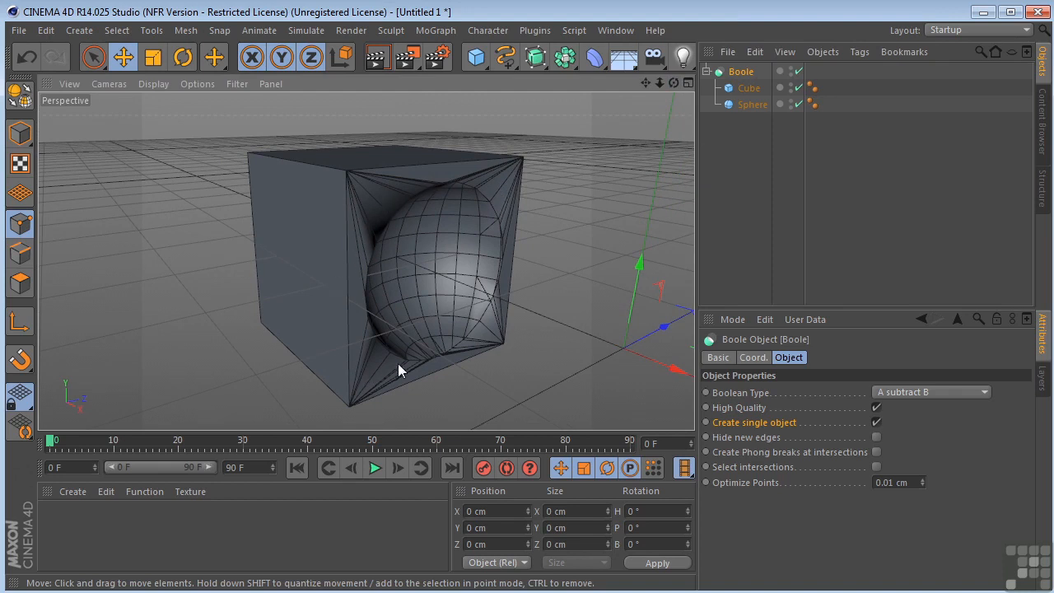
{"action": "left_click", "coordinate": [876, 437]}
{"action": "left_click", "coordinate": [743, 105]}
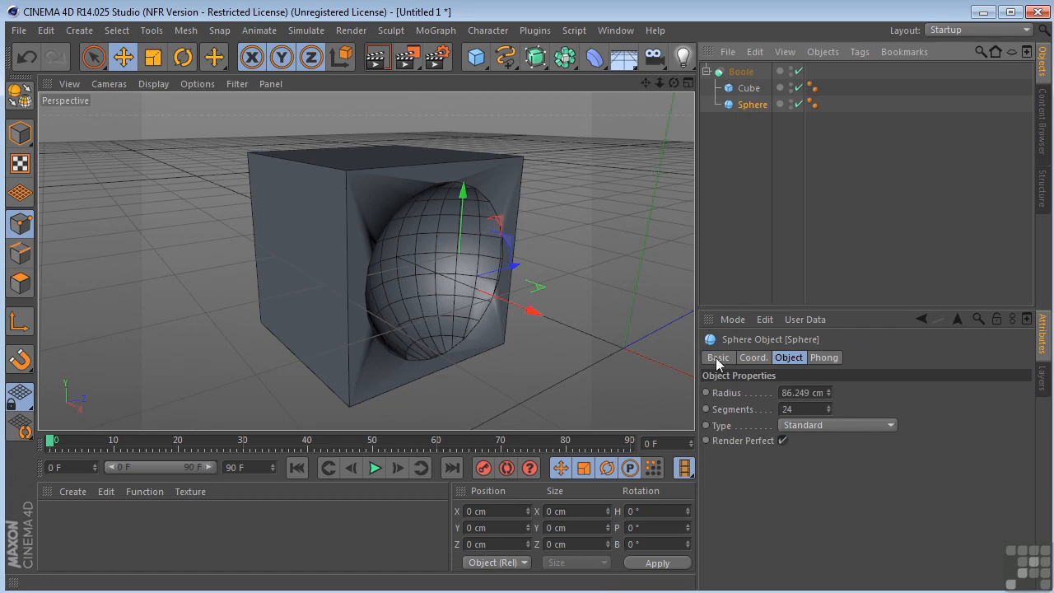
{"action": "left_click_drag", "start_coordinate": [829, 408], "coordinate": [829, 391]}
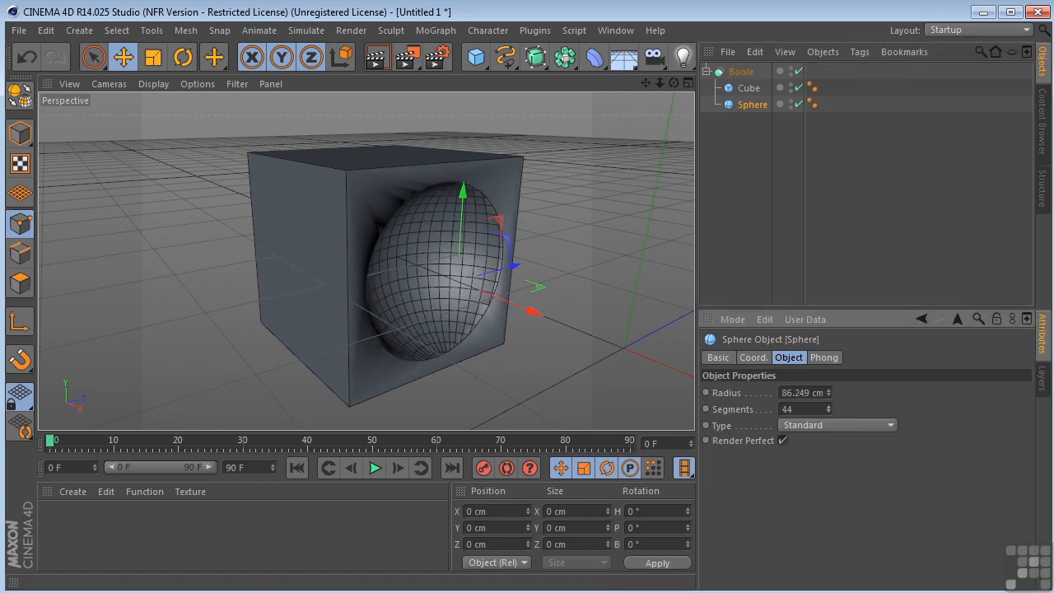
Step: Set the Cube's X, Y and Z segments to 10 each
{"action": "left_click", "coordinate": [741, 89]}
{"action": "left_click", "coordinate": [880, 393]}
{"action": "type", "text": "10"}
{"action": "key", "text": "Tab"}
{"action": "type", "text": "10"}
{"action": "key", "text": "Tab"}
{"action": "type", "text": "10"}
{"action": "key", "text": "Return"}
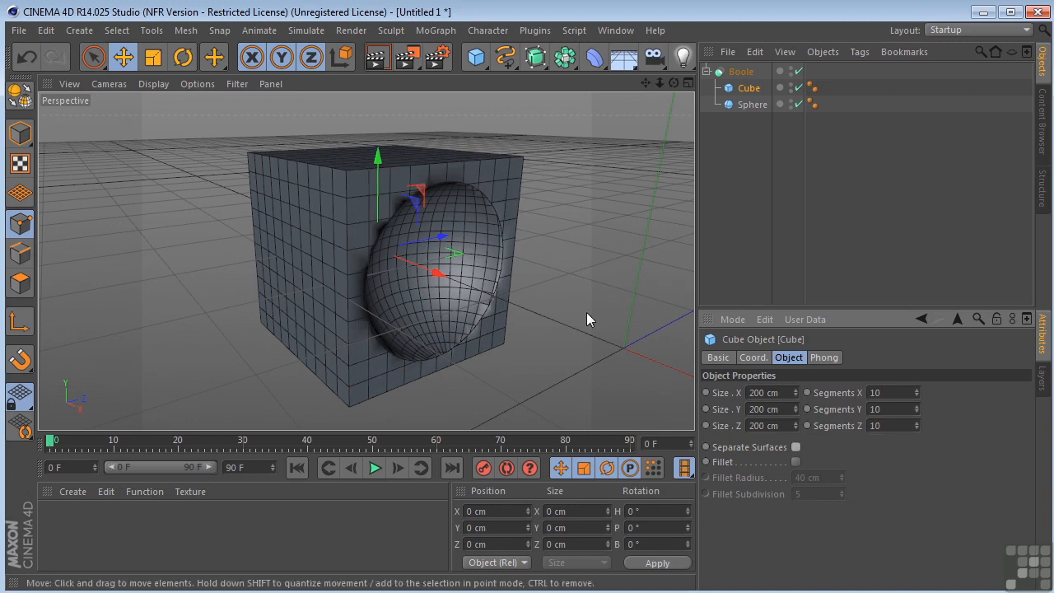
Step: Nudge the Sphere along its X axis and set the Cube's Phong Angle to 73° to clean up the shading
{"action": "left_click", "coordinate": [749, 105]}
{"action": "mouse_move", "coordinate": [551, 308]}
{"action": "left_mouse_down"}
{"action": "mouse_move", "coordinate": [572, 323]}
{"action": "mouse_move", "coordinate": [536, 302]}
{"action": "left_mouse_up"}
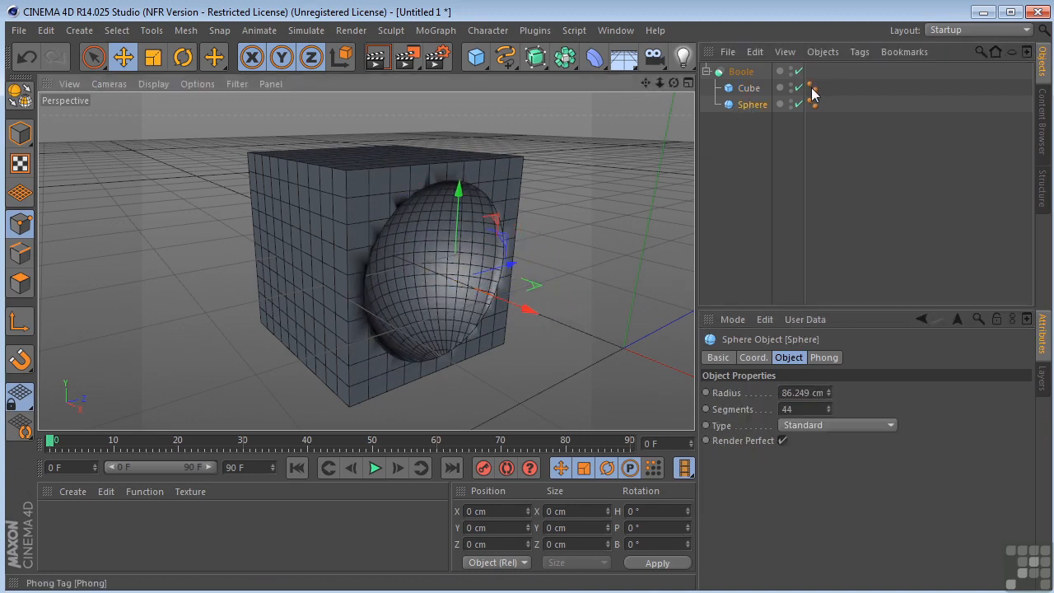
{"action": "left_click", "coordinate": [812, 88]}
{"action": "mouse_move", "coordinate": [836, 407]}
{"action": "left_mouse_down"}
{"action": "mouse_move", "coordinate": [837, 395]}
{"action": "mouse_move", "coordinate": [837, 412]}
{"action": "left_mouse_up"}
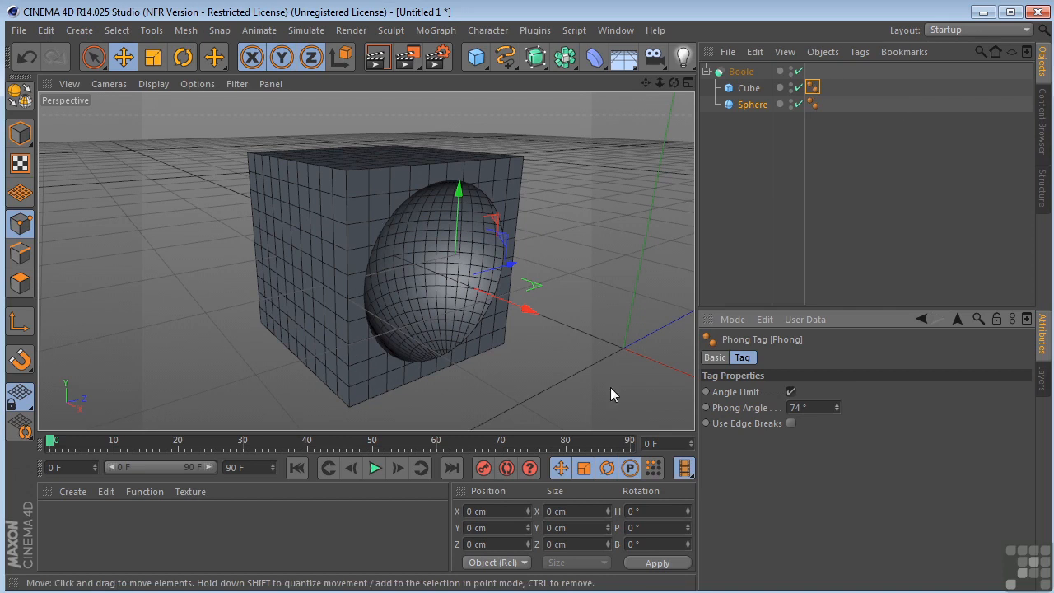
{"action": "left_click_drag", "start_coordinate": [835, 409], "coordinate": [834, 403]}
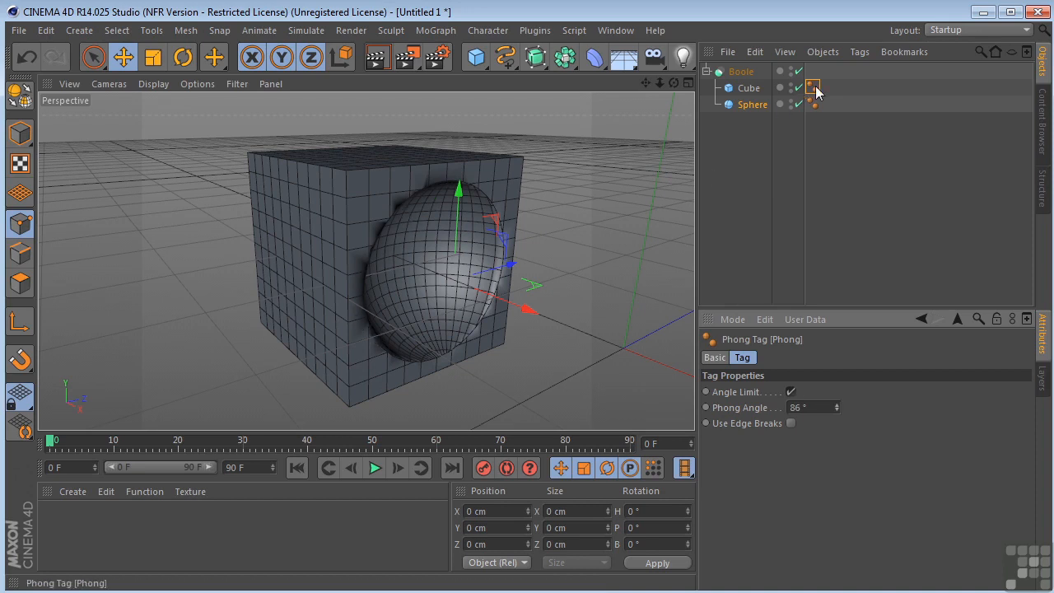
{"action": "left_click_drag", "start_coordinate": [836, 410], "coordinate": [837, 422]}
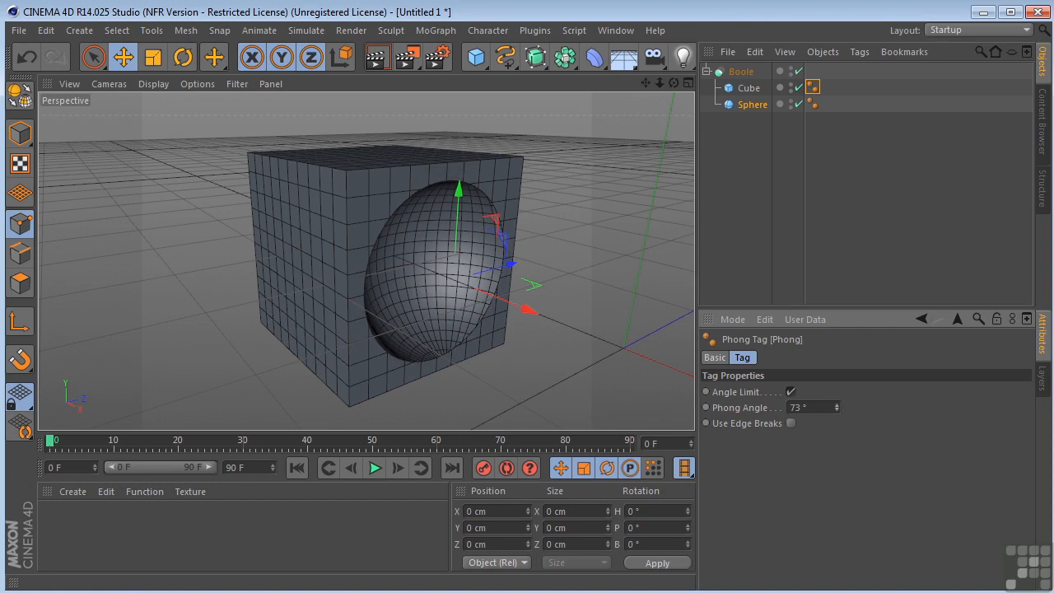
Step: Switch the Boole's Hide new edges off and back on, and enable Select intersections
{"action": "left_click", "coordinate": [730, 73]}
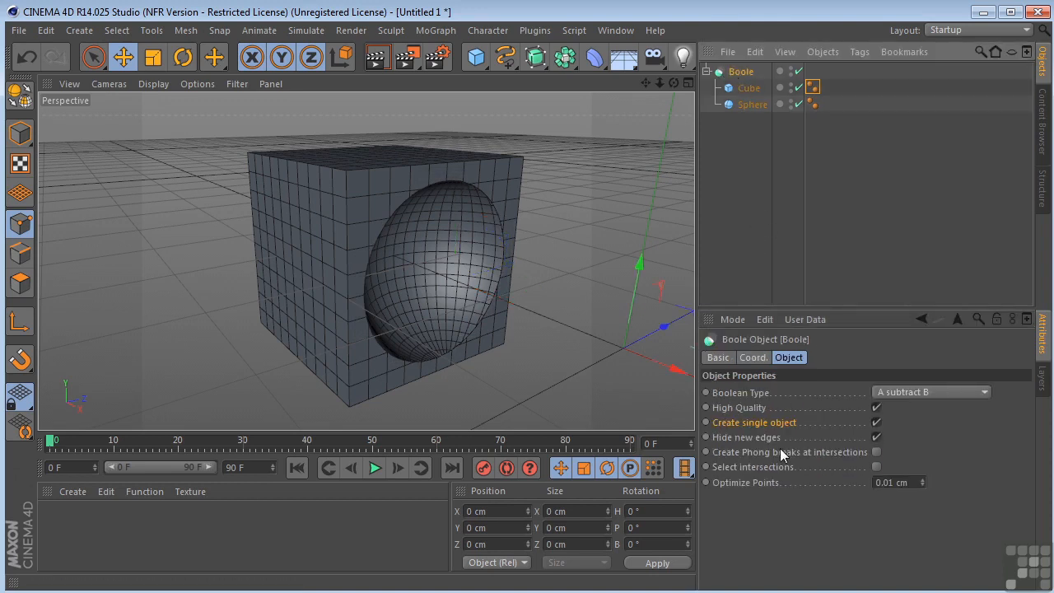
{"action": "left_click", "coordinate": [876, 437]}
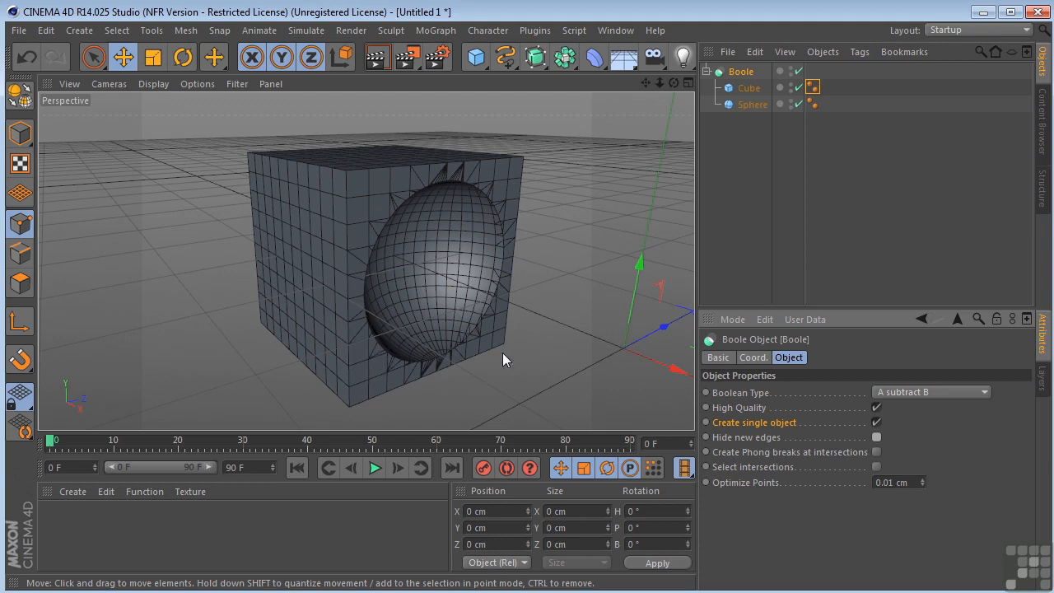
{"action": "left_click", "coordinate": [877, 437]}
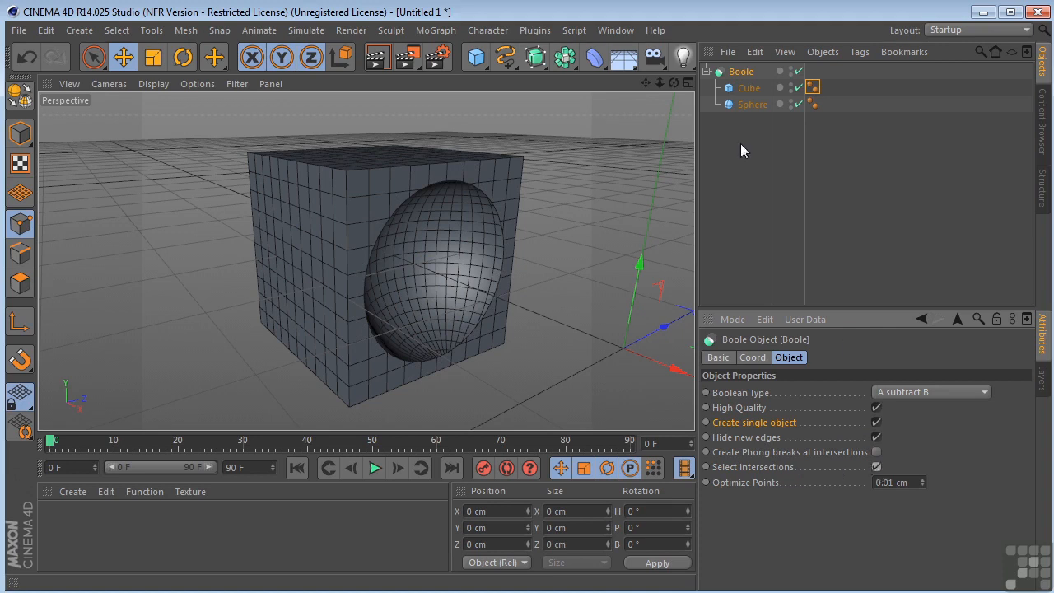
Step: Apply Current State to Object to the whole Boole hierarchy and disable the original Boole, Cube and Sphere
{"action": "middle_click", "coordinate": [744, 73]}
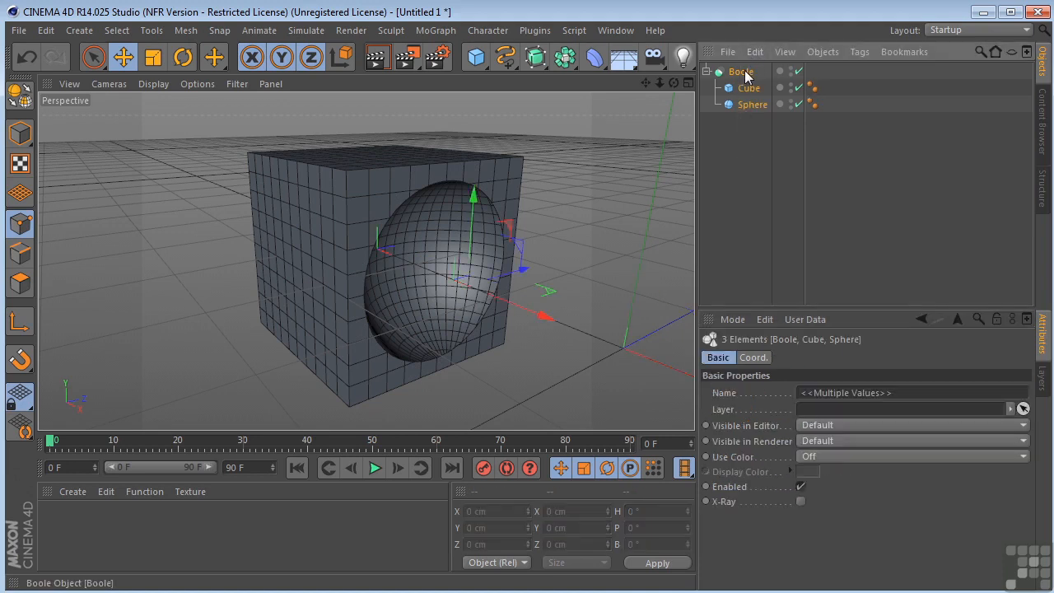
{"action": "left_click", "coordinate": [744, 72]}
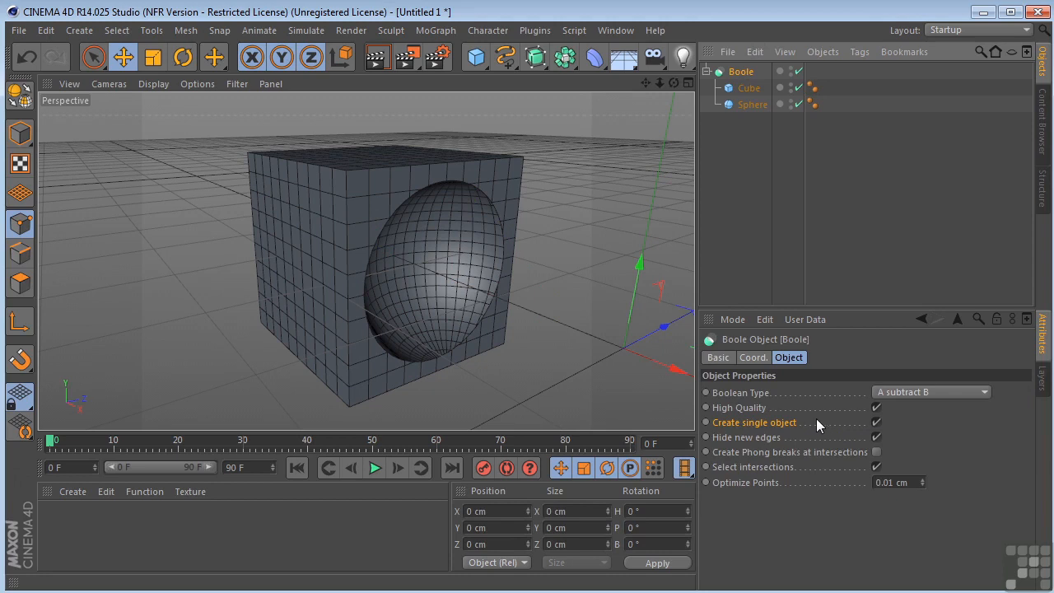
{"action": "middle_click", "coordinate": [744, 72]}
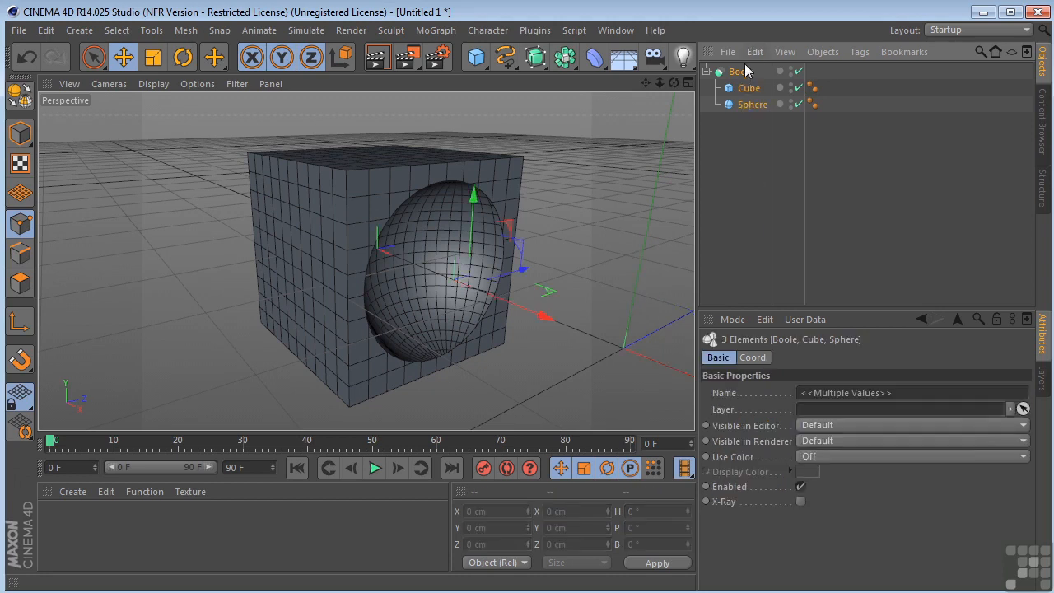
{"action": "right_click", "coordinate": [743, 73]}
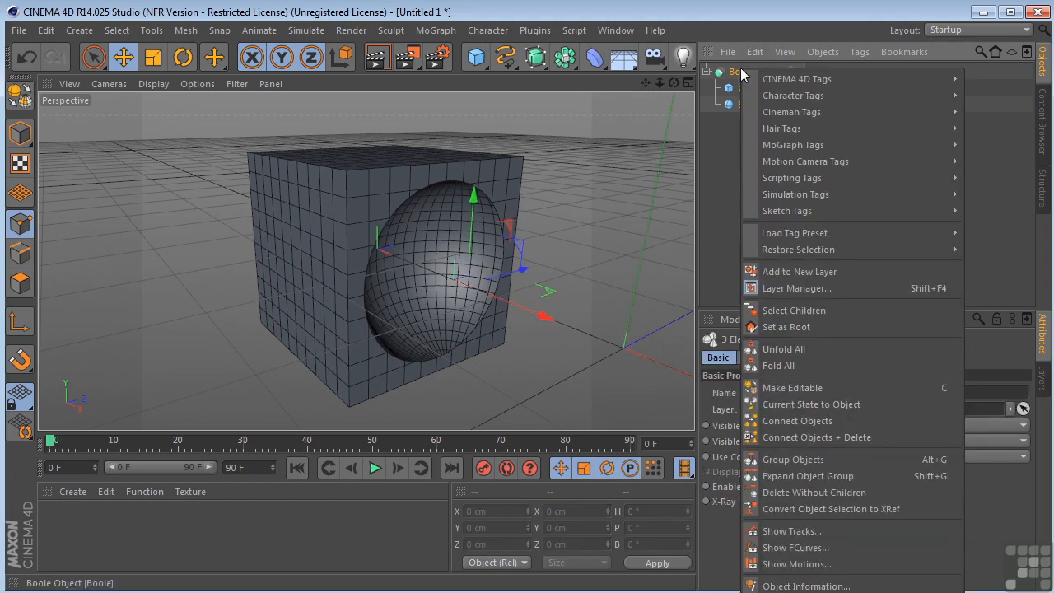
{"action": "left_click", "coordinate": [783, 404]}
{"action": "left_click", "coordinate": [707, 121]}
{"action": "left_click_drag", "start_coordinate": [824, 71], "coordinate": [823, 104]}
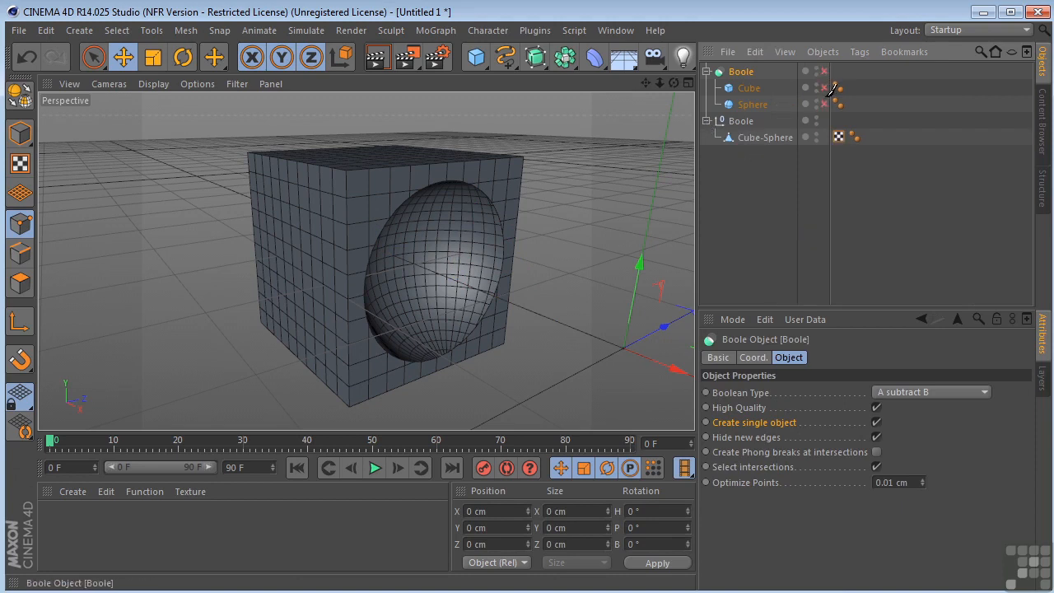
Step: Examine the selected intersection edges of the Cube-Sphere mesh in edge mode
{"action": "left_click", "coordinate": [751, 136]}
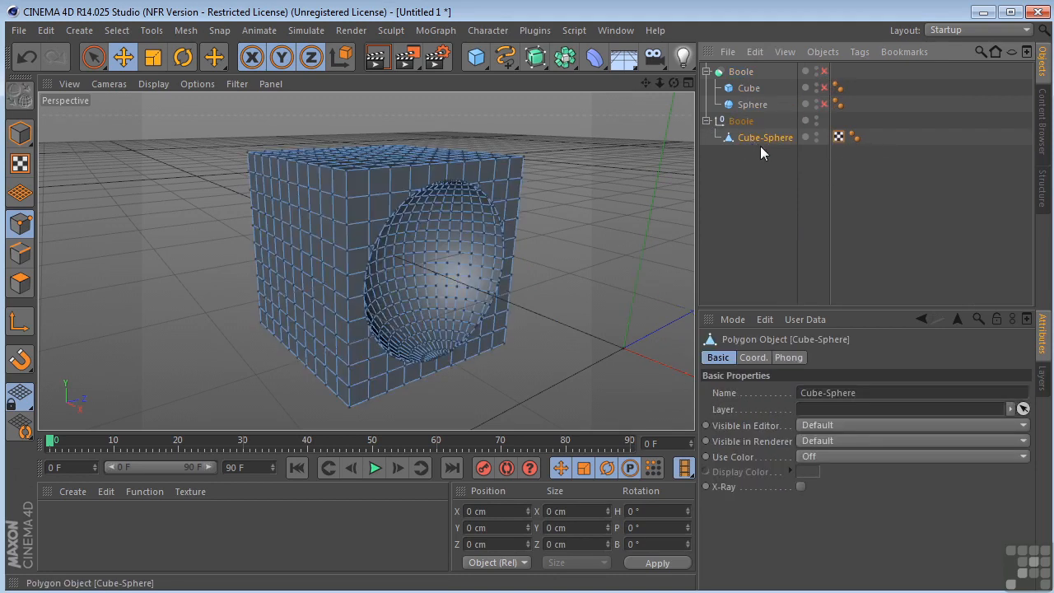
{"action": "left_click", "coordinate": [27, 261]}
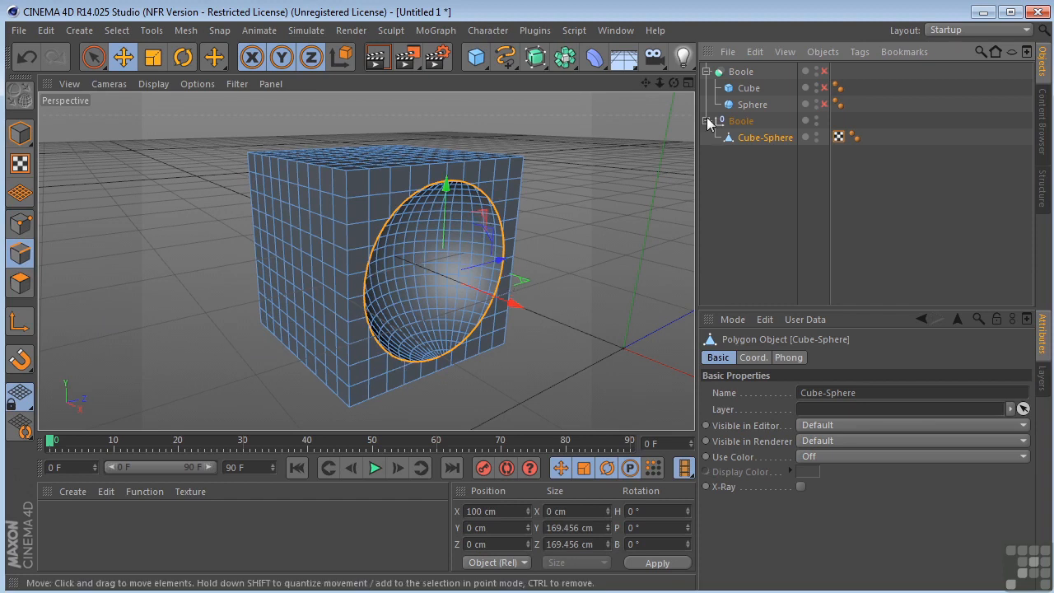
{"action": "left_click", "coordinate": [747, 73]}
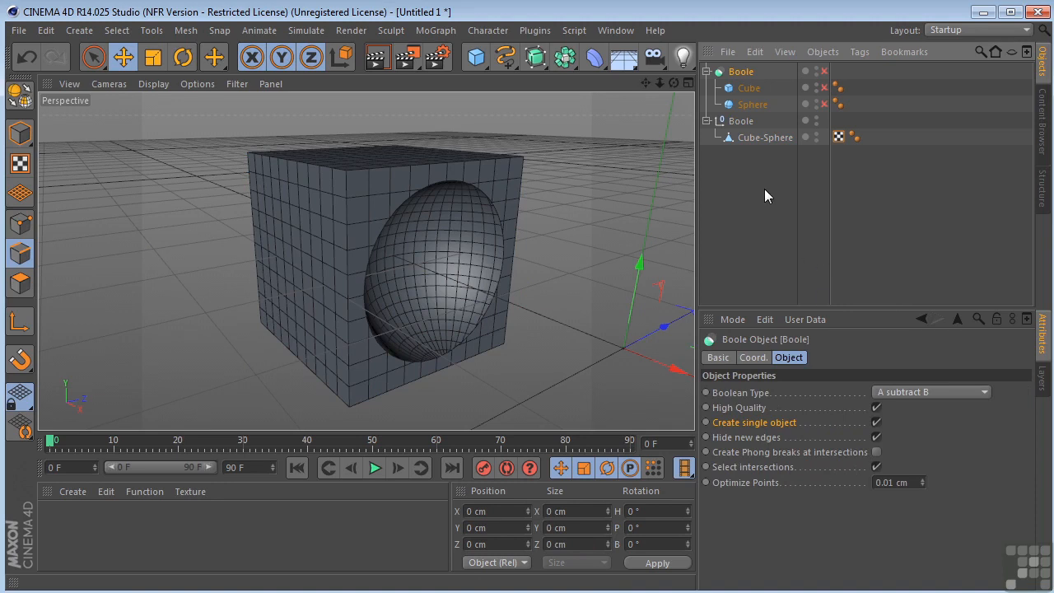
Step: Delete the null holding the Cube-Sphere mesh and re-enable the original Boole, Cube and Sphere
{"action": "left_click", "coordinate": [733, 122]}
{"action": "key", "text": "Delete"}
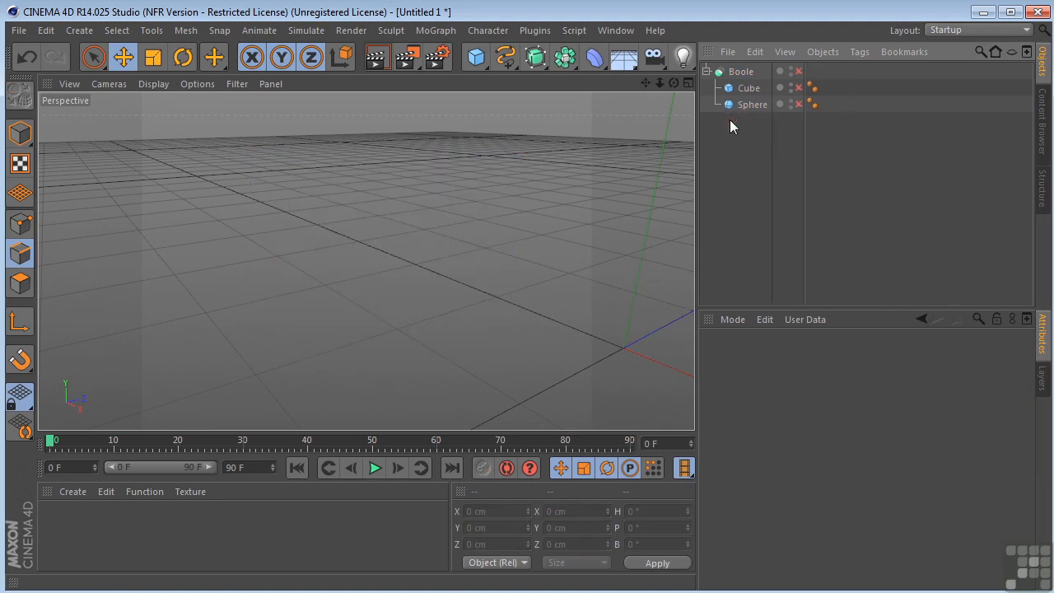
{"action": "left_click", "coordinate": [744, 73]}
{"action": "left_click", "coordinate": [798, 71]}
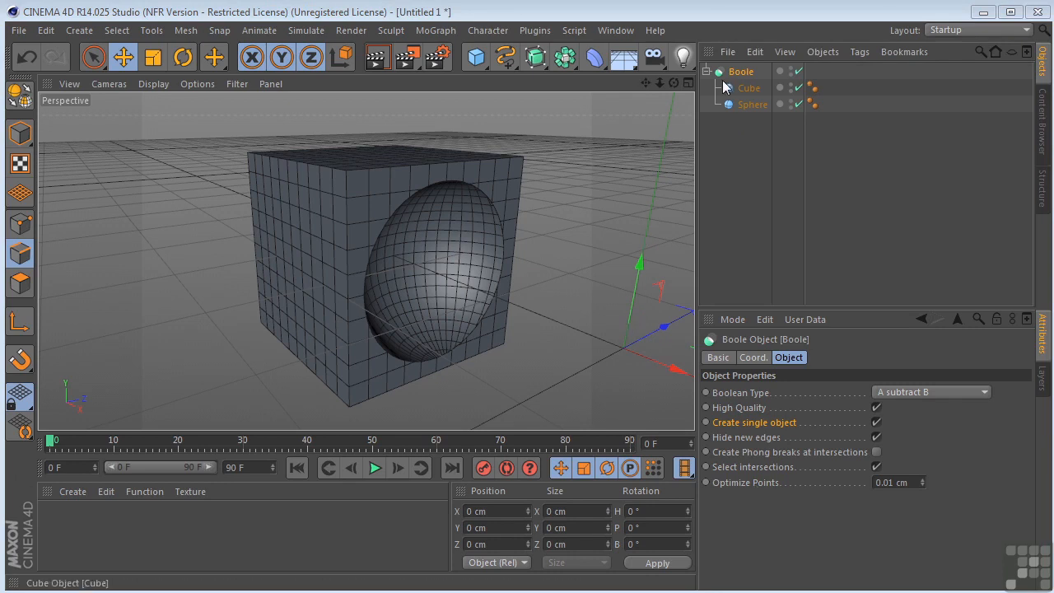
{"action": "left_click_drag", "start_coordinate": [747, 134], "coordinate": [753, 70]}
{"action": "right_click", "coordinate": [752, 71]}
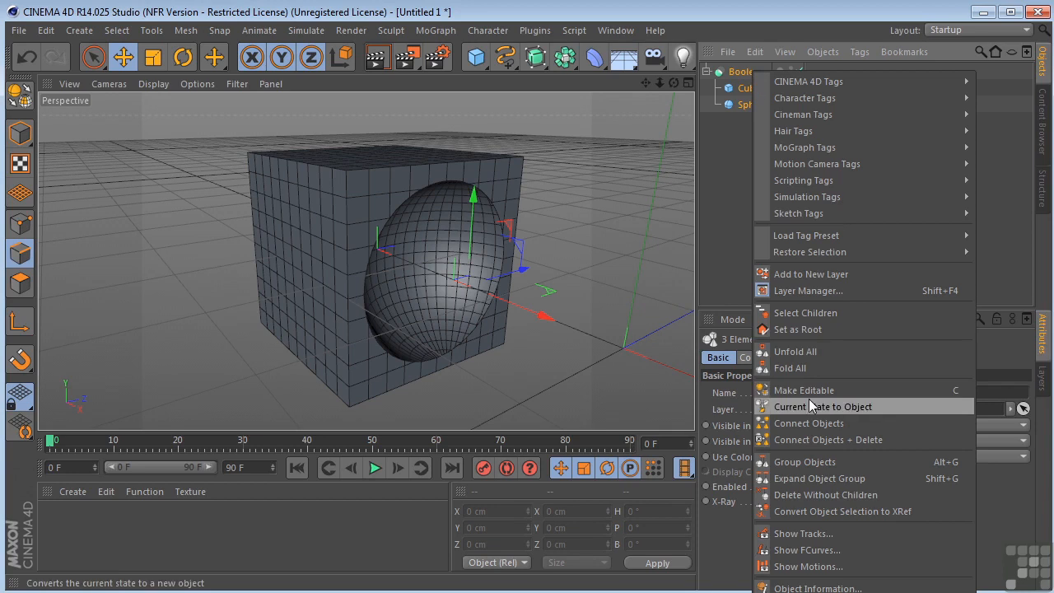
{"action": "left_click", "coordinate": [727, 143]}
Step: Set the Boole's Boolean Type to A union B
{"action": "left_click", "coordinate": [741, 72]}
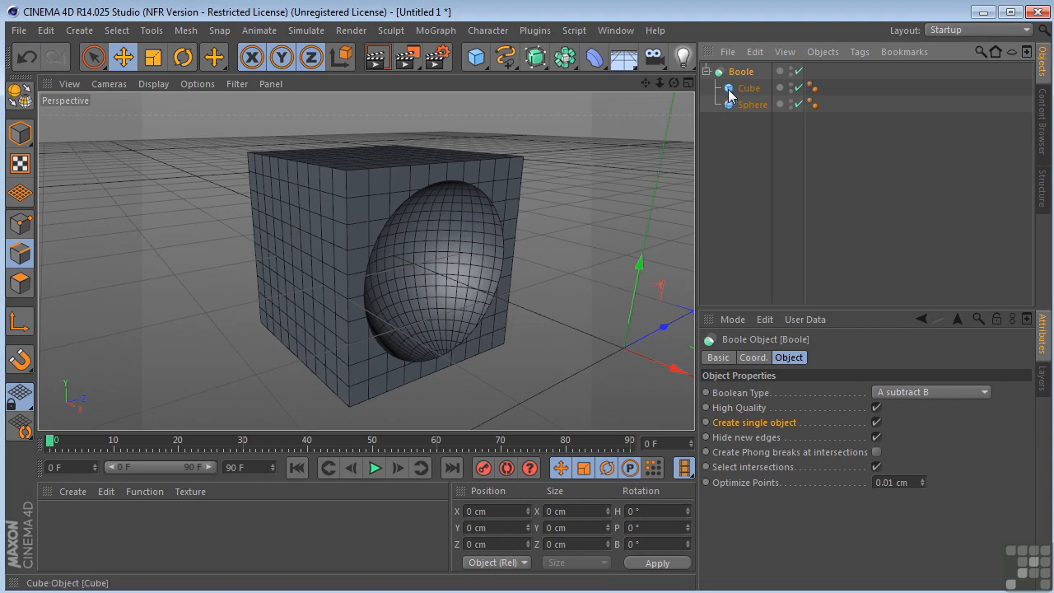
{"action": "left_click", "coordinate": [932, 392]}
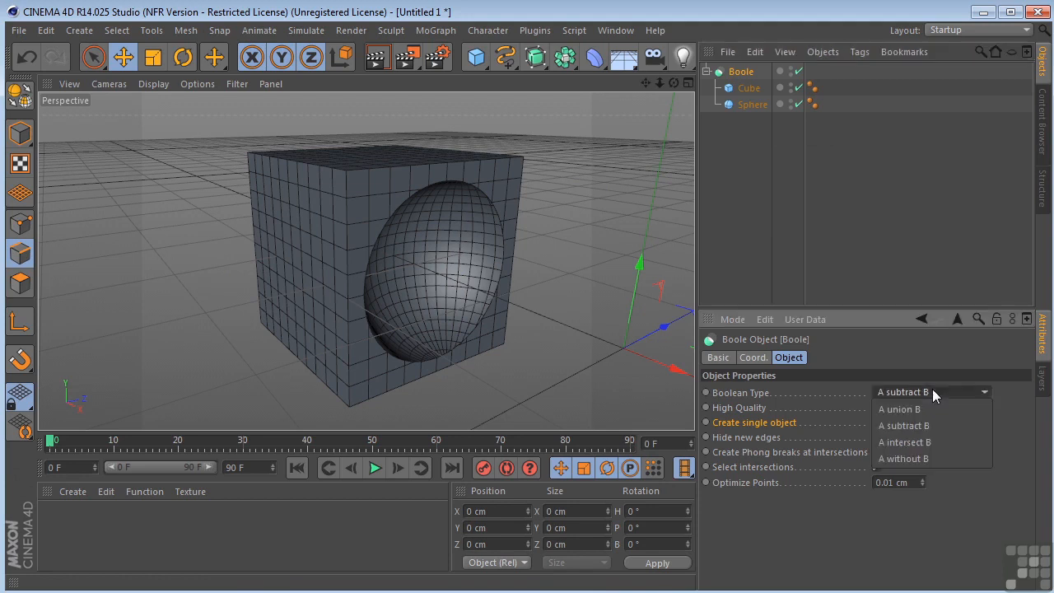
{"action": "left_click", "coordinate": [920, 403]}
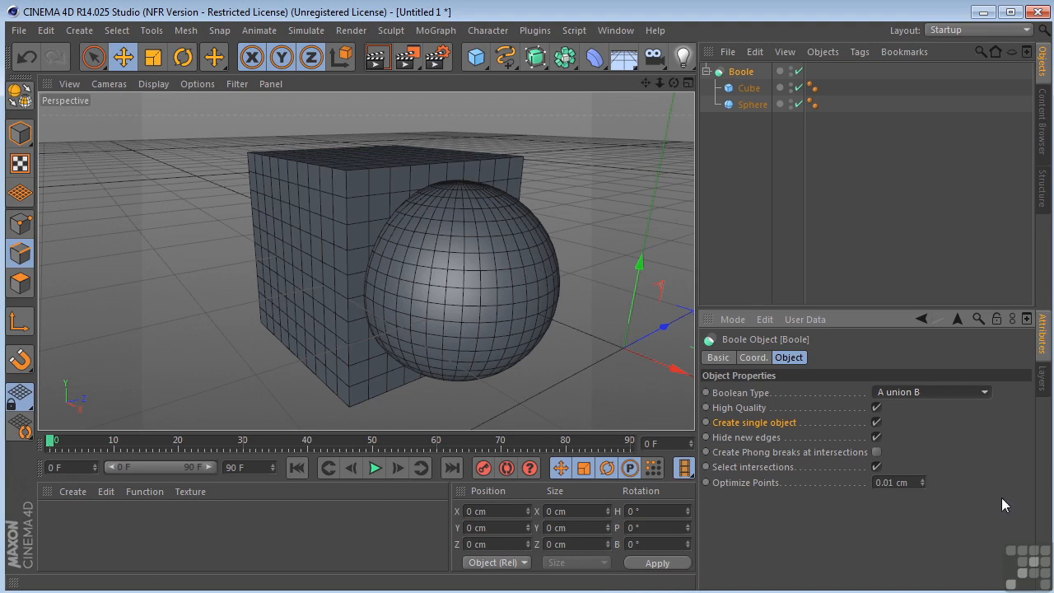
Step: Set the Boolean Type to A intersect B and nudge the Sphere along its X axis toward the Cube
{"action": "left_click", "coordinate": [978, 392]}
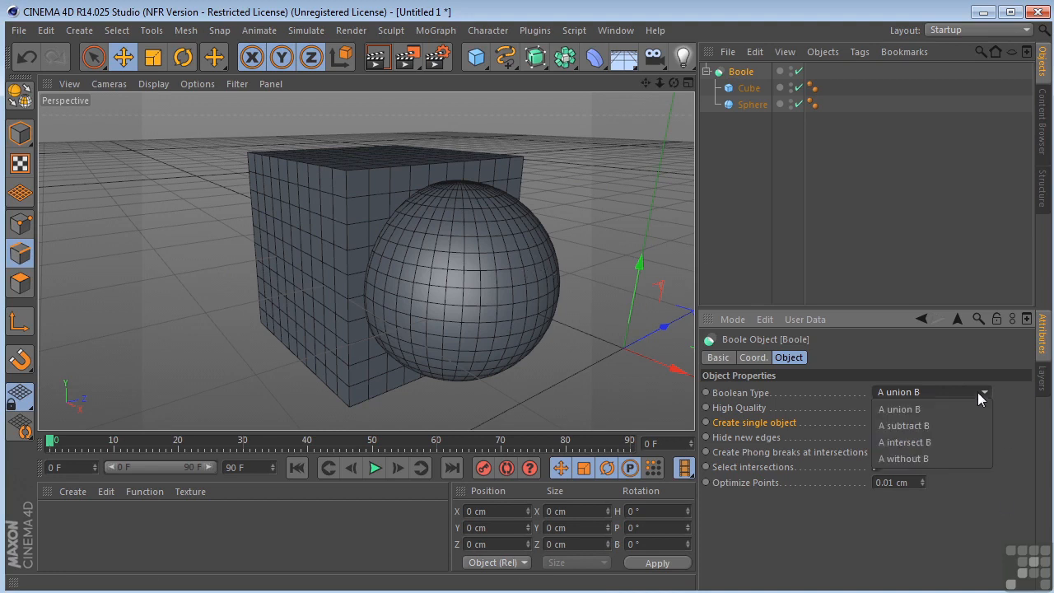
{"action": "left_click", "coordinate": [925, 441]}
{"action": "left_click_drag", "start_coordinate": [674, 84], "coordinate": [705, 132]}
{"action": "left_click", "coordinate": [746, 106]}
{"action": "mouse_move", "coordinate": [515, 272]}
{"action": "left_mouse_down"}
{"action": "mouse_move", "coordinate": [535, 271]}
{"action": "mouse_move", "coordinate": [456, 251]}
{"action": "mouse_move", "coordinate": [504, 264]}
{"action": "left_mouse_up"}
{"action": "mouse_move", "coordinate": [673, 86]}
{"action": "left_mouse_down"}
{"action": "mouse_move", "coordinate": [659, 81]}
{"action": "mouse_move", "coordinate": [673, 86]}
{"action": "left_mouse_up"}
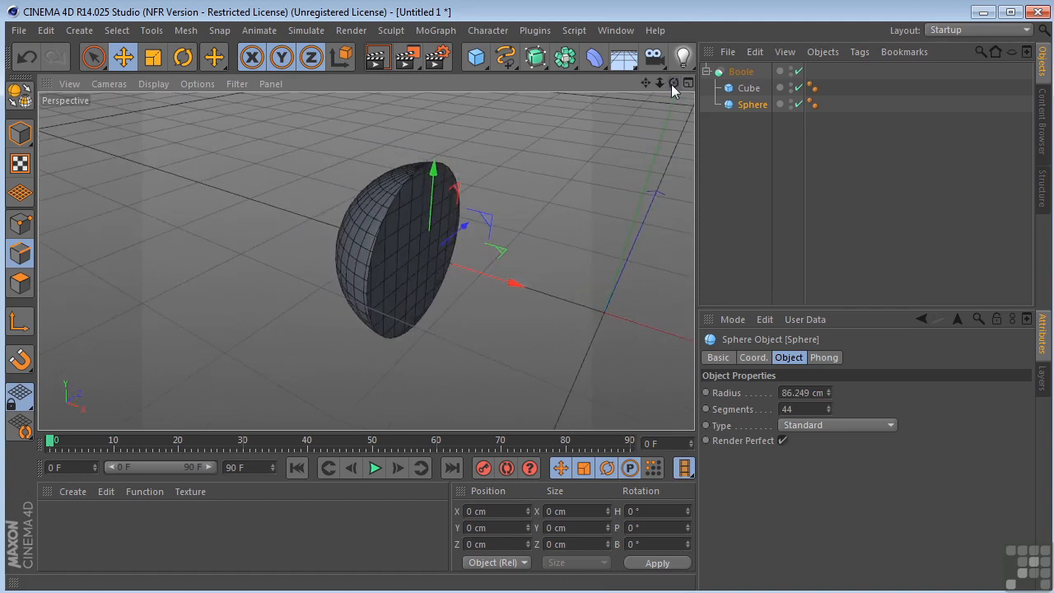
Step: Change the Boole's Boolean Type to A without B and view the opening in the hollow cube
{"action": "left_click", "coordinate": [743, 72]}
{"action": "left_click", "coordinate": [909, 392]}
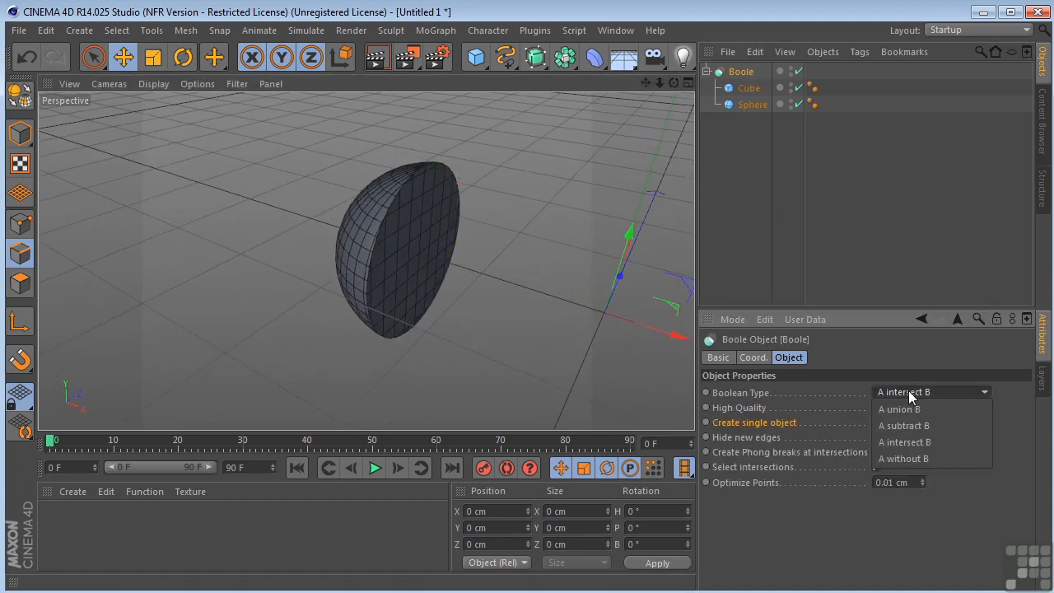
{"action": "left_click", "coordinate": [906, 458]}
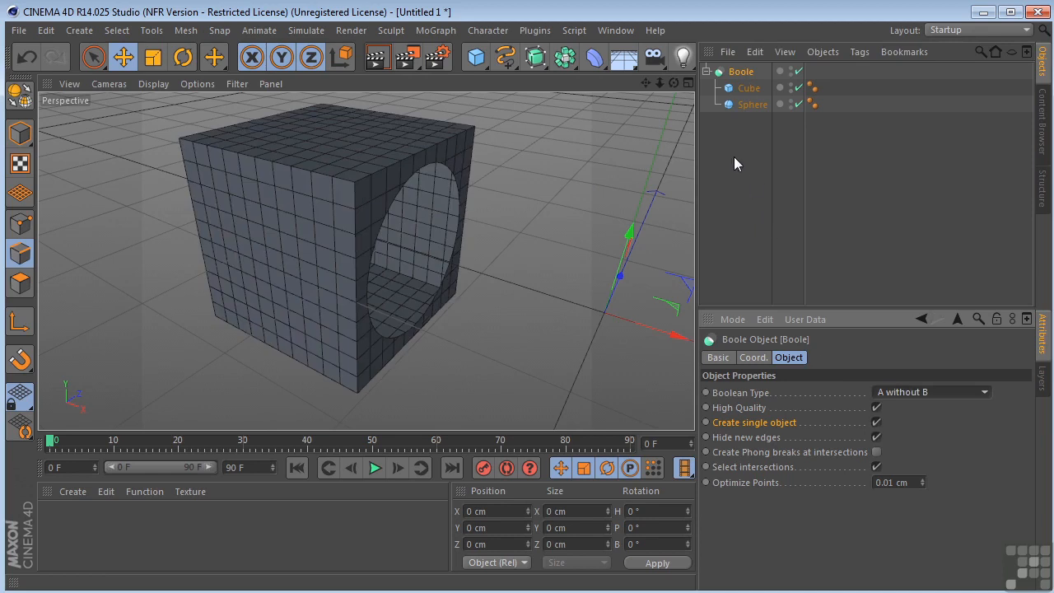
{"action": "left_click_drag", "start_coordinate": [674, 84], "coordinate": [633, 65]}
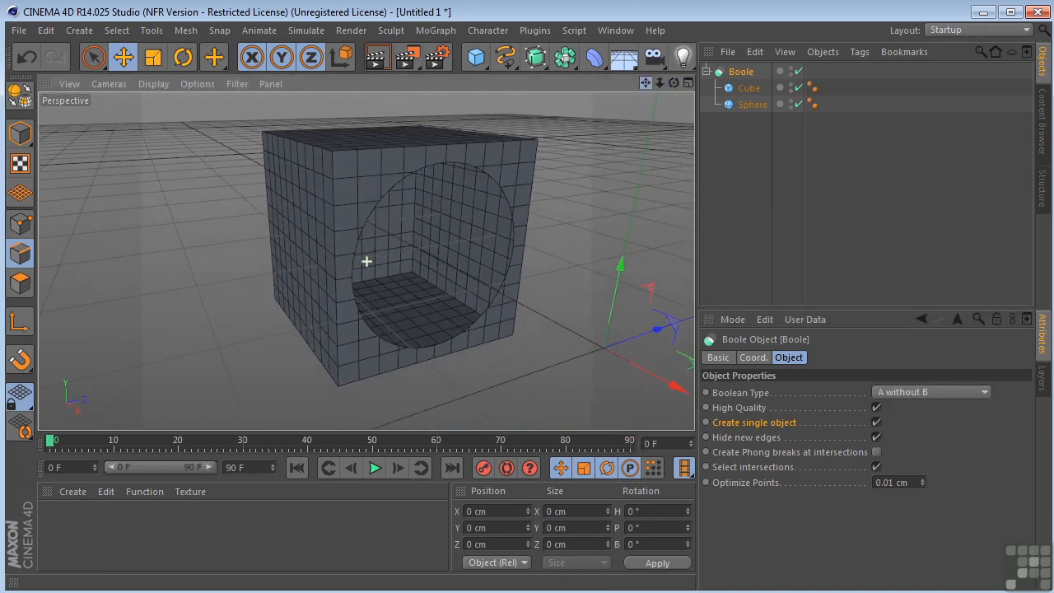